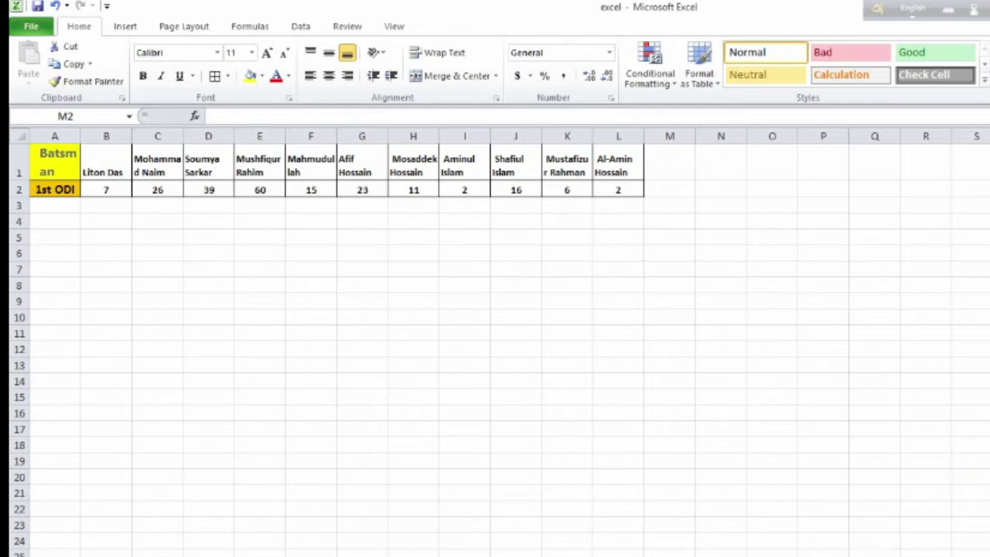
- Start a COUNTIF formula in M2 from '=coun', which ends in a #NAME? error
{"action": "left_click", "coordinate": [669, 189]}
{"action": "scroll", "coordinate": [495, 340], "scroll_direction": "up", "scroll_amount": 1}
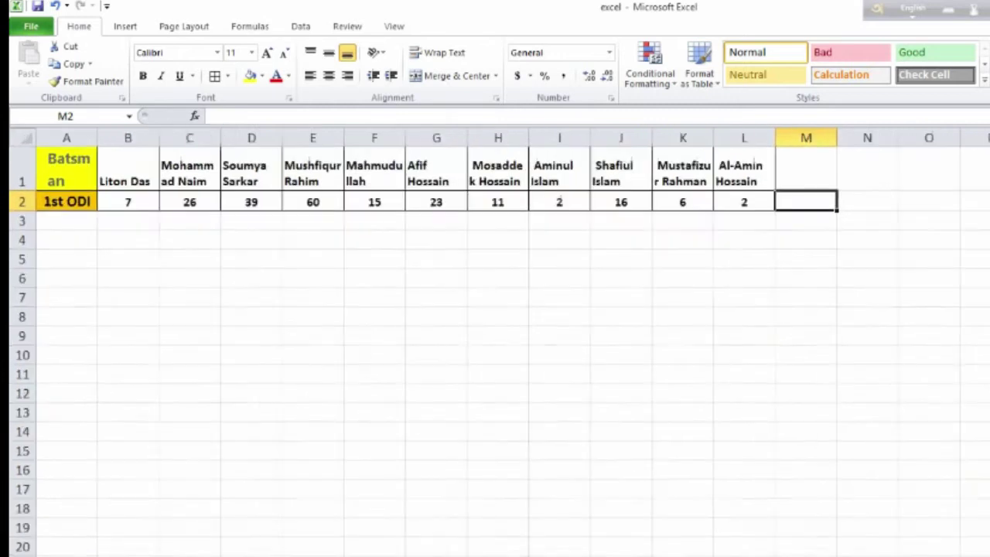
{"action": "scroll", "coordinate": [495, 340], "scroll_direction": "up", "scroll_amount": 1}
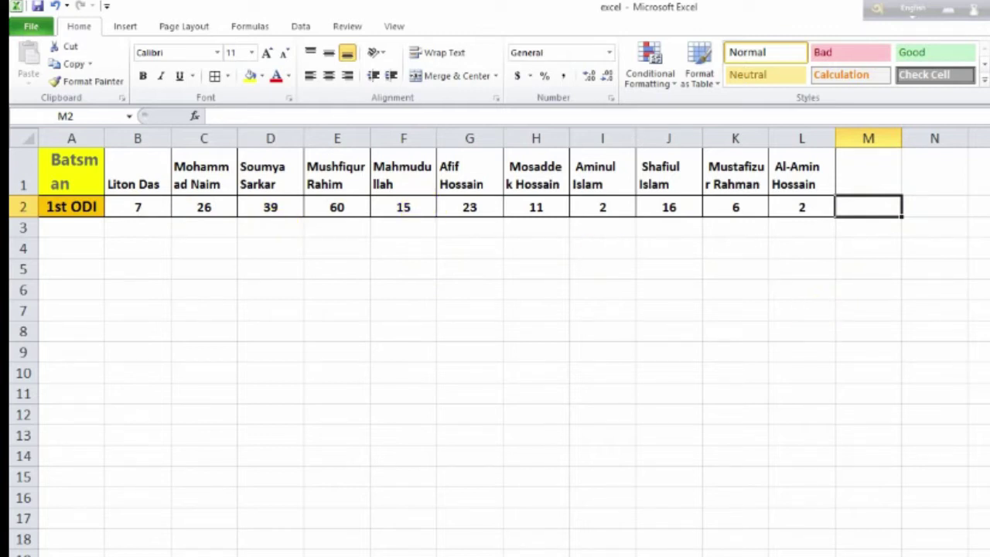
{"action": "scroll", "coordinate": [495, 341], "scroll_direction": "up", "scroll_amount": 1}
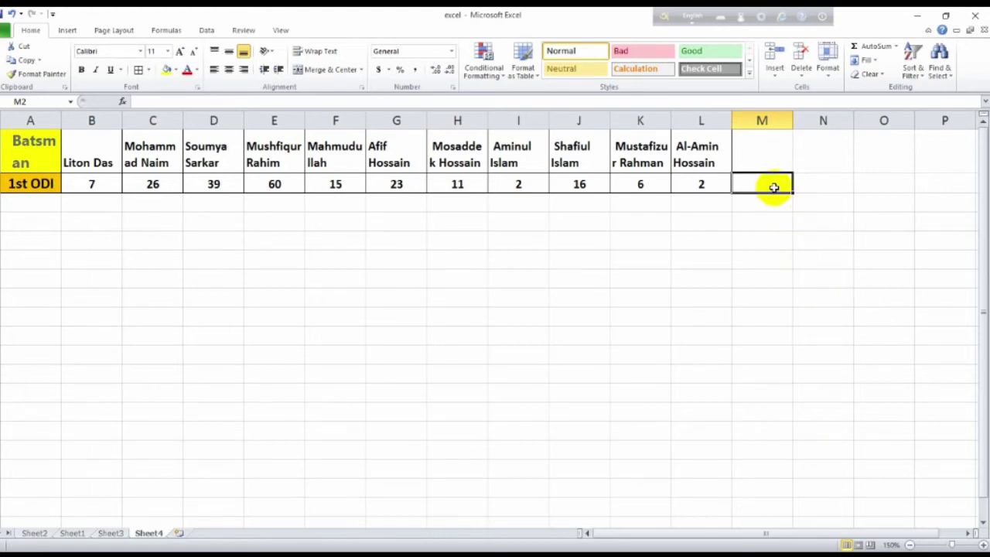
{"action": "type", "text": "="}
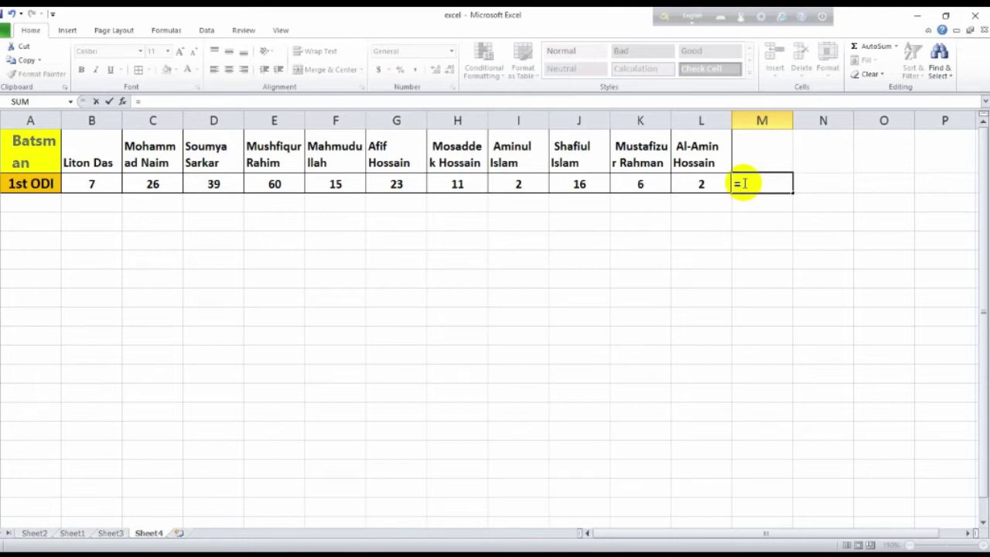
{"action": "type", "text": "c"}
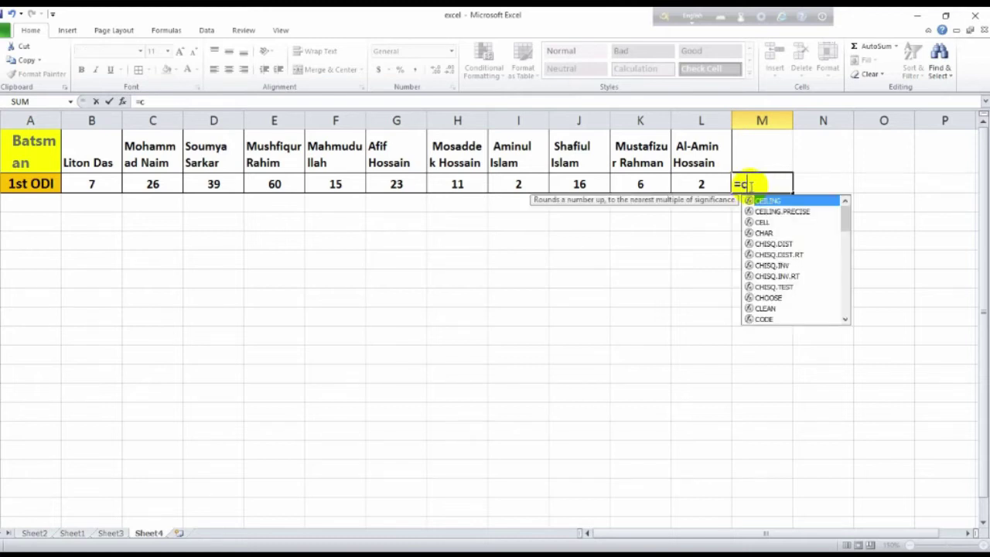
{"action": "type", "text": "oun"}
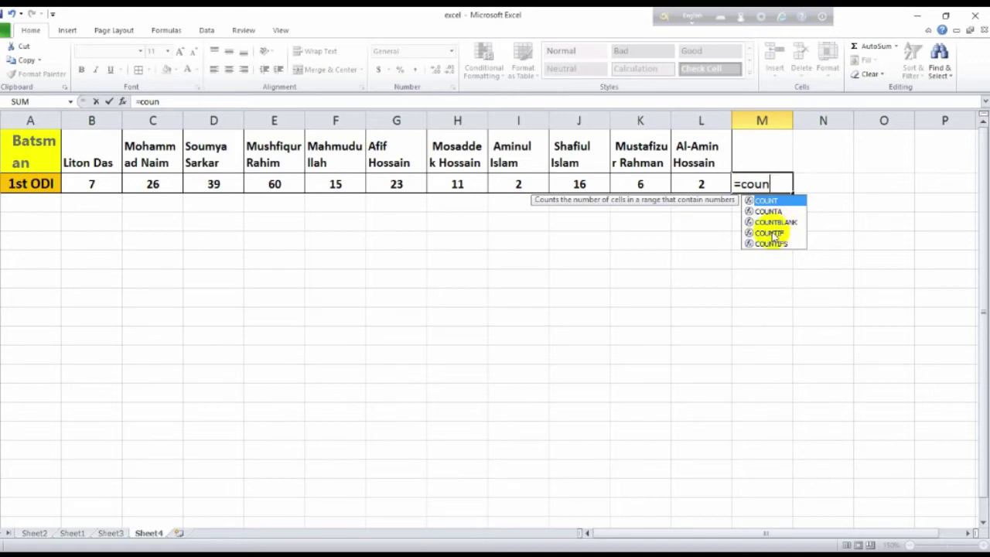
{"action": "left_click", "coordinate": [773, 236]}
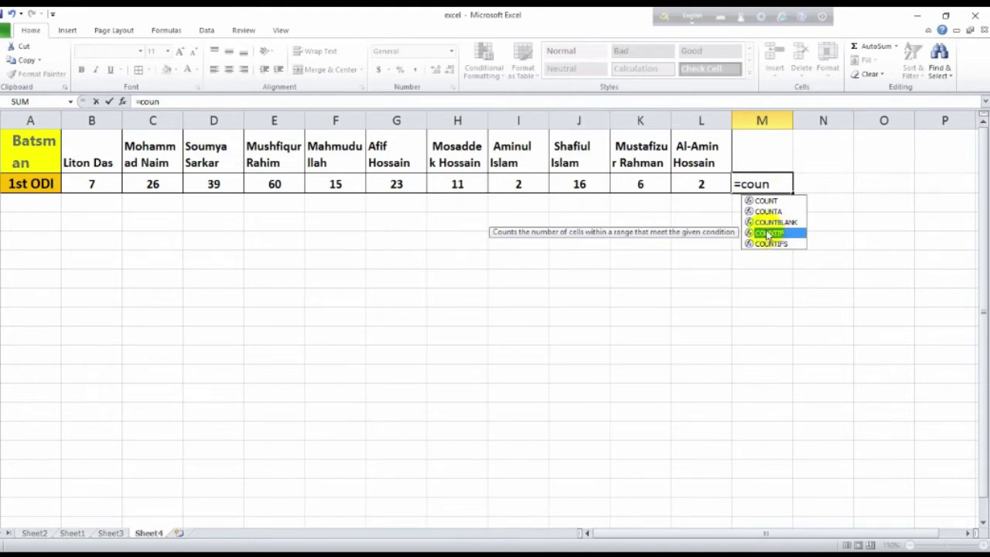
{"action": "left_click", "coordinate": [664, 252]}
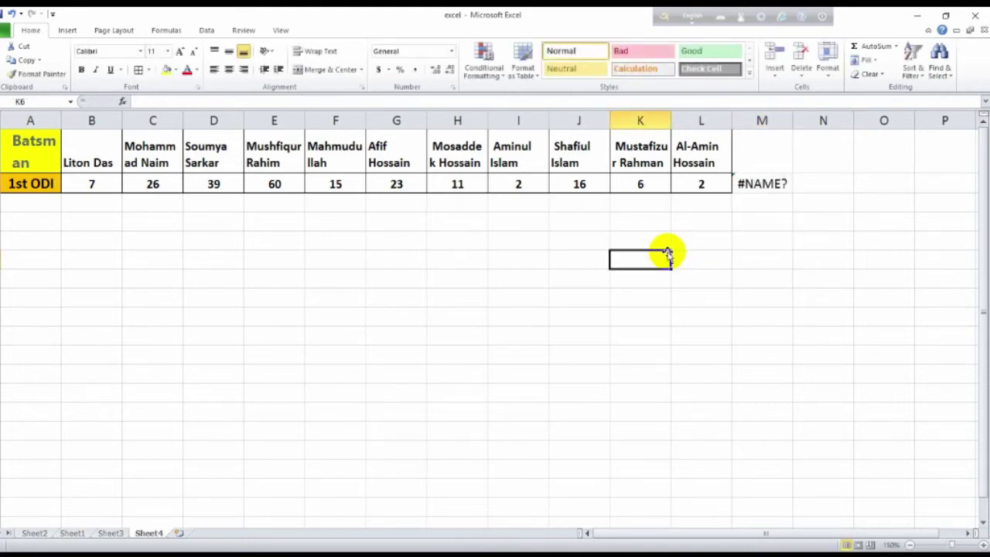
- Clear M2 and re-enter =countif, accepting COUNTIF from the suggestions to get =COUNTIF(
{"action": "left_click", "coordinate": [761, 184]}
{"action": "key", "text": "Delete"}
{"action": "type", "text": "="}
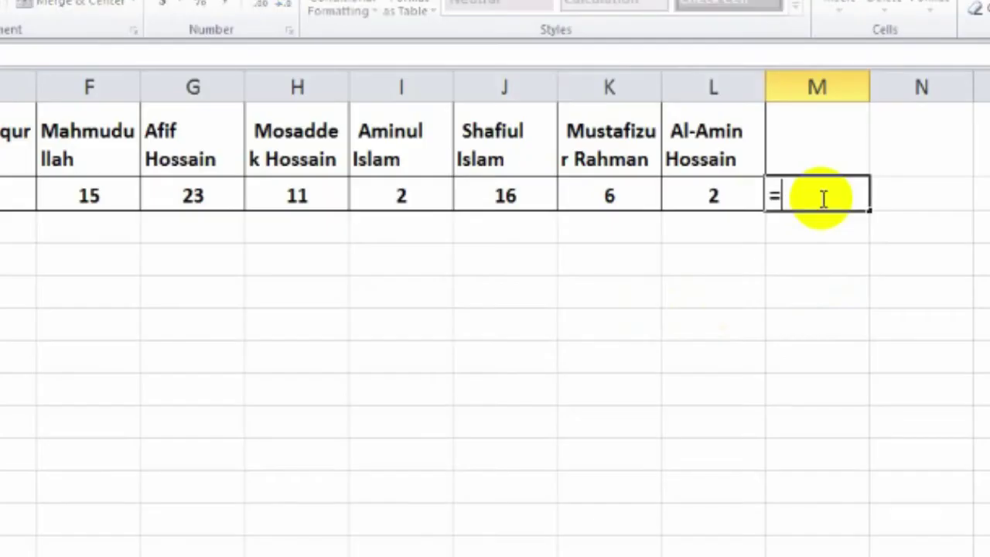
{"action": "type", "text": "countif"}
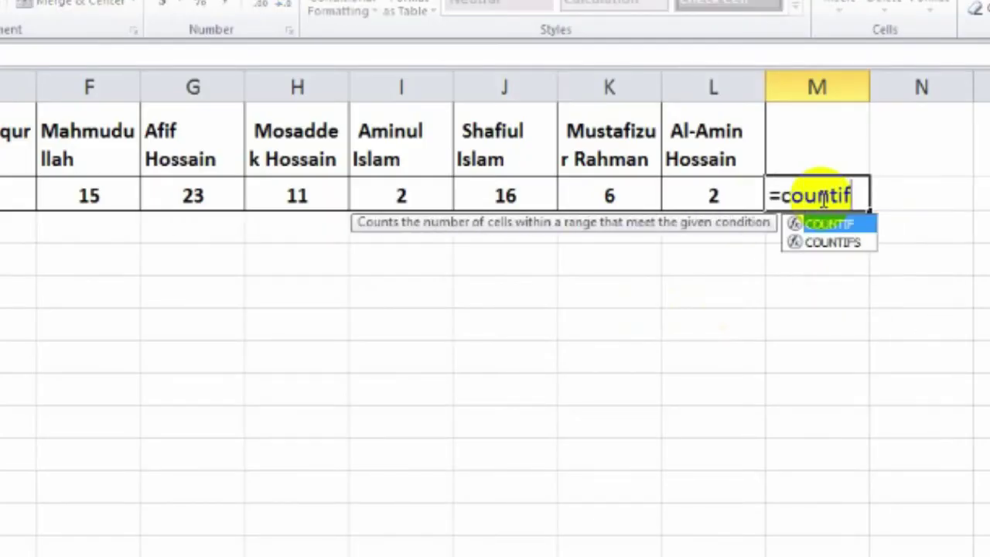
{"action": "double_click", "coordinate": [859, 223]}
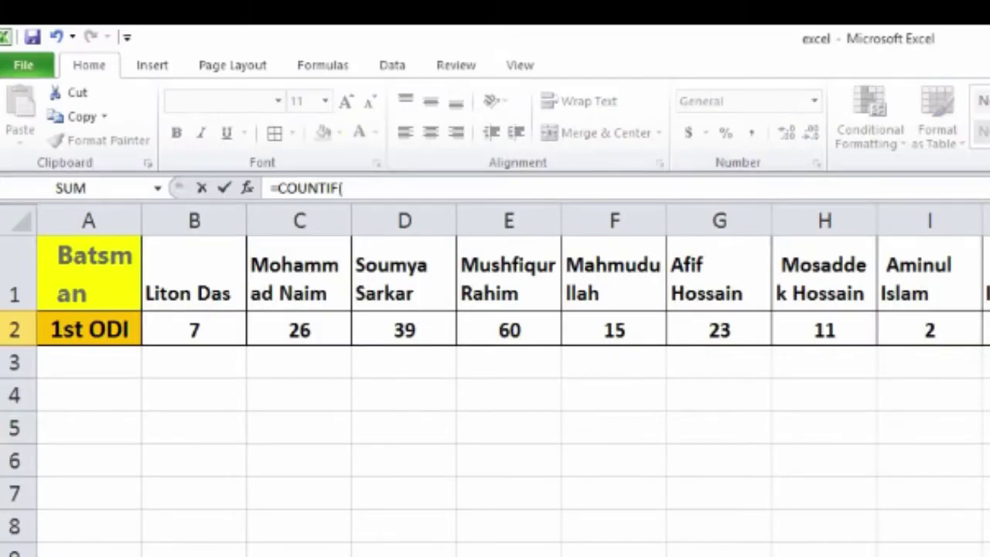
- Open COUNTIF's Function Arguments and set Range to the 1st ODI scores B2:L2
{"action": "left_click", "coordinate": [247, 189]}
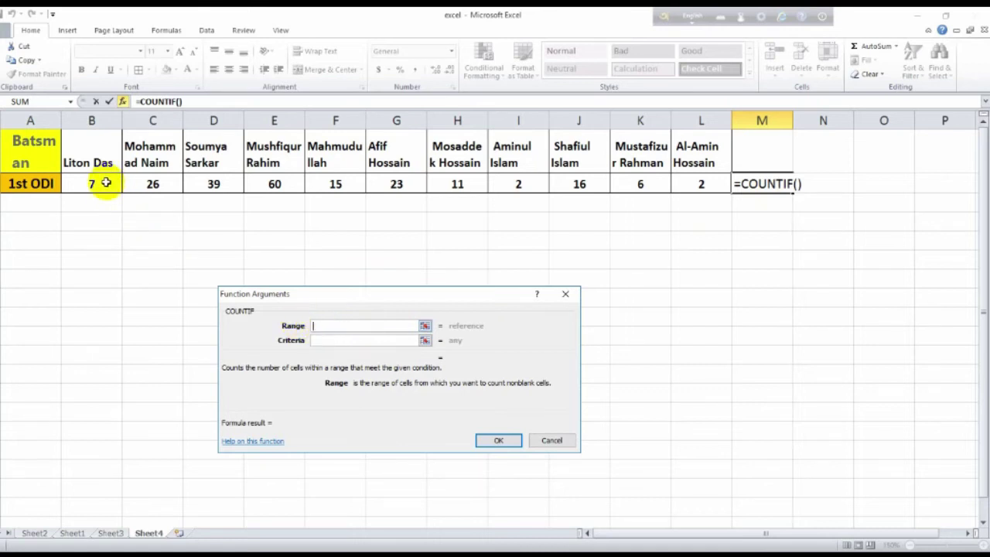
{"action": "left_click", "coordinate": [91, 185]}
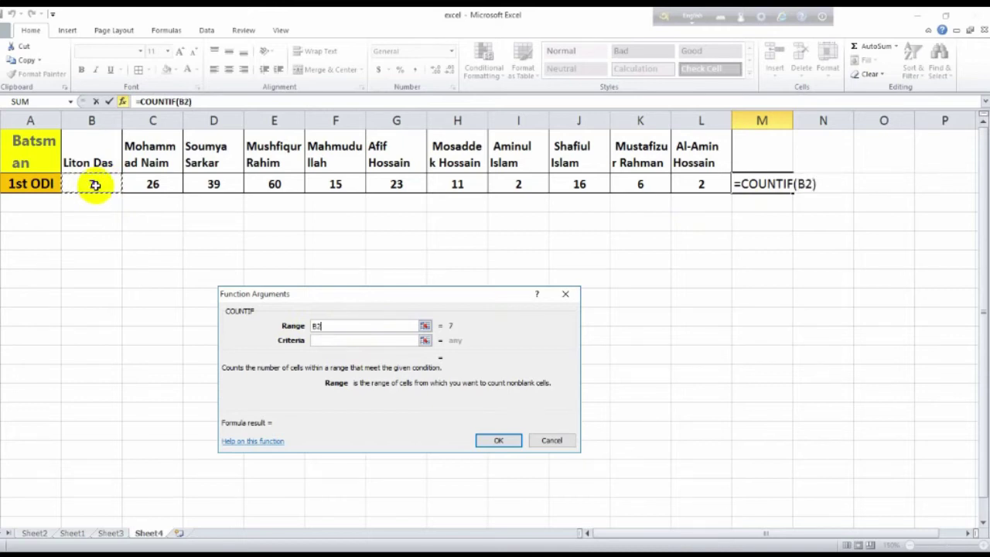
{"action": "left_click_drag", "start_coordinate": [92, 184], "coordinate": [320, 186]}
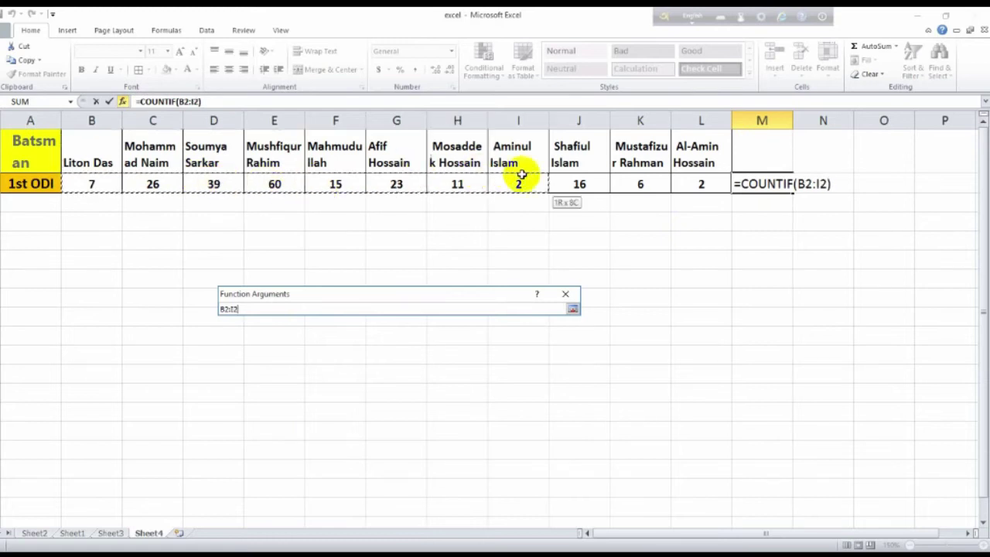
{"action": "left_click_drag", "start_coordinate": [319, 186], "coordinate": [692, 182]}
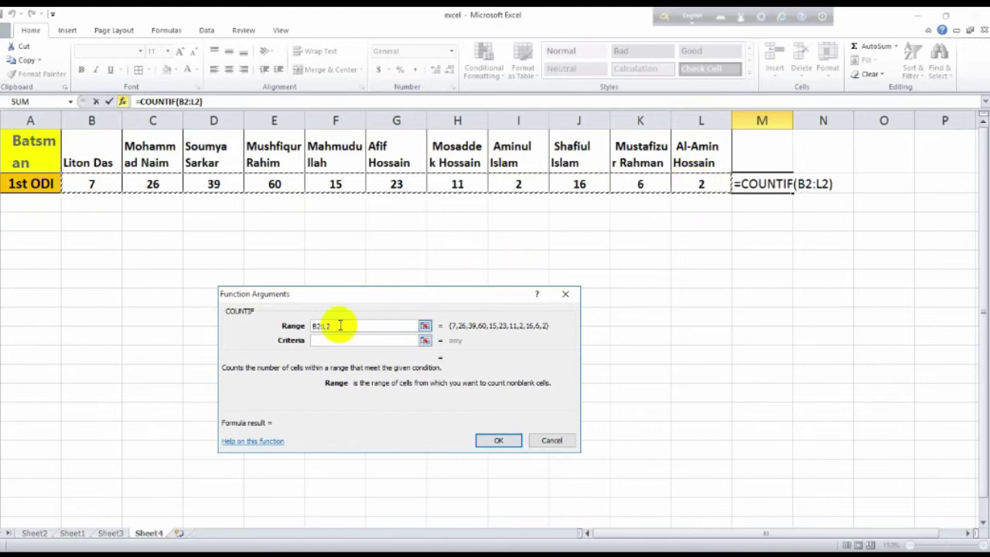
- Set the criteria to >15 and confirm, so M2 shows 5
{"action": "left_click", "coordinate": [325, 345]}
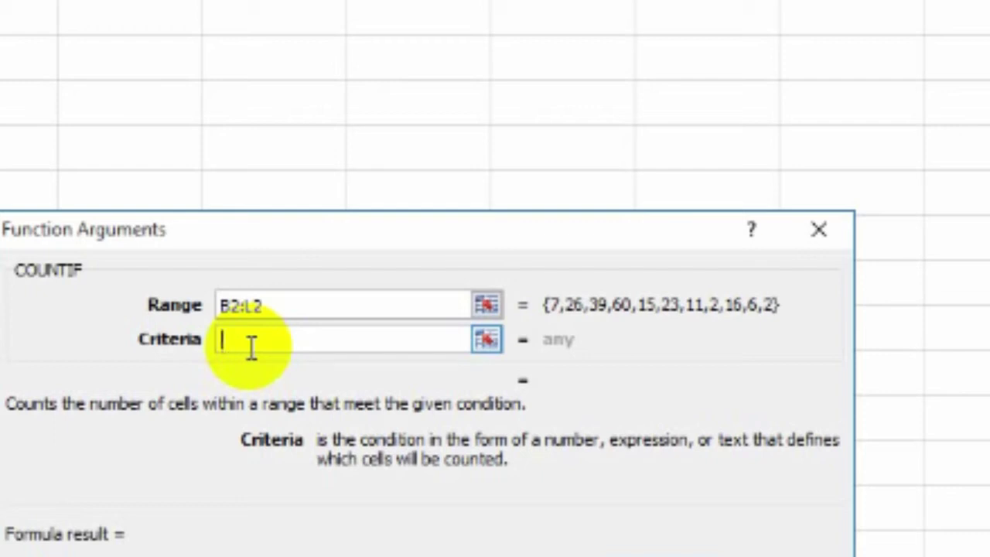
{"action": "type", "text": ">"}
{"action": "type", "text": "15"}
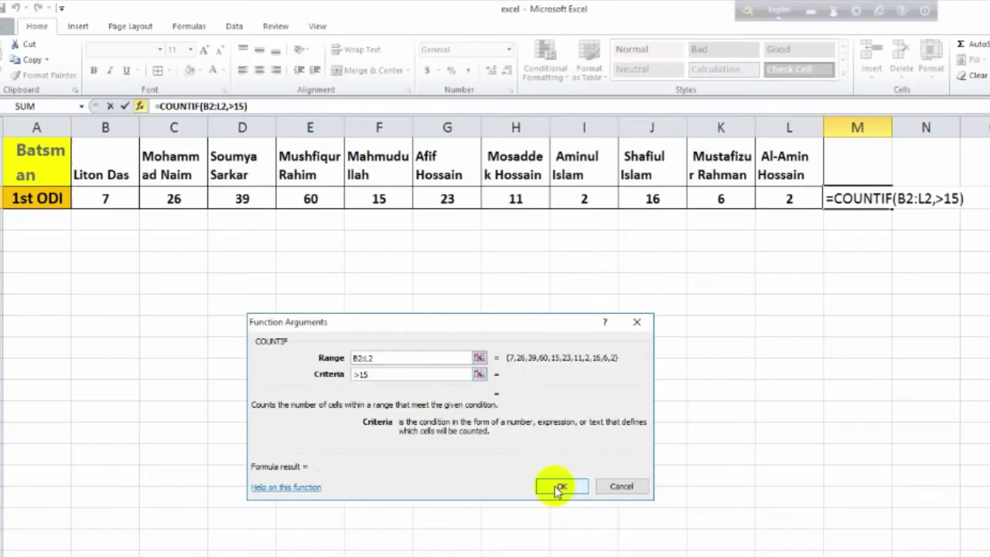
{"action": "left_click", "coordinate": [561, 422]}
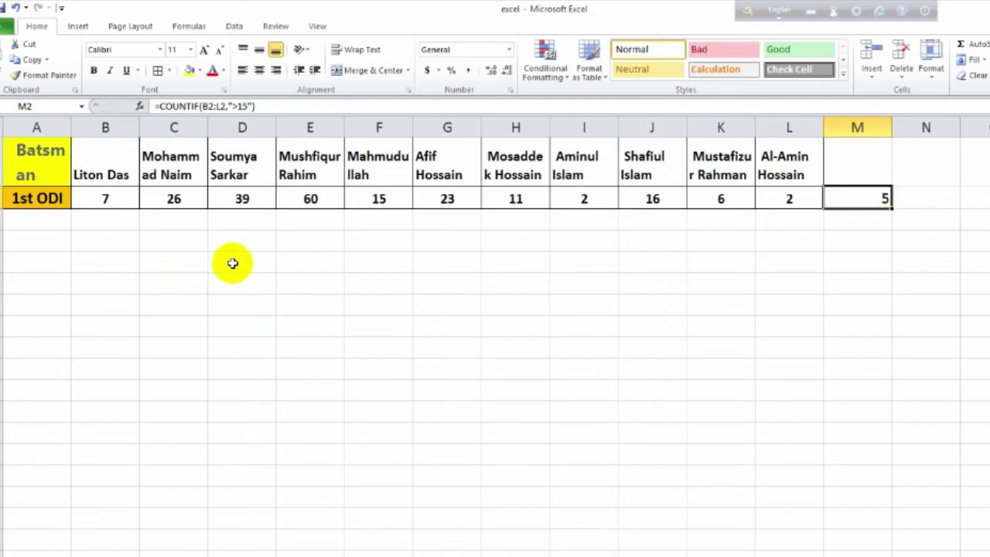
{"action": "left_click", "coordinate": [193, 198]}
{"action": "left_click", "coordinate": [225, 198]}
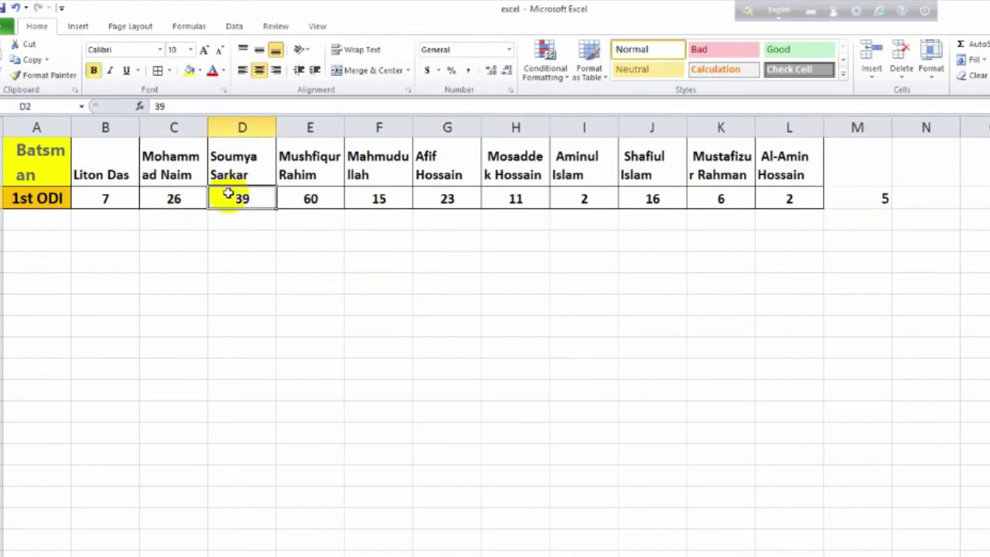
{"action": "left_click", "coordinate": [290, 199]}
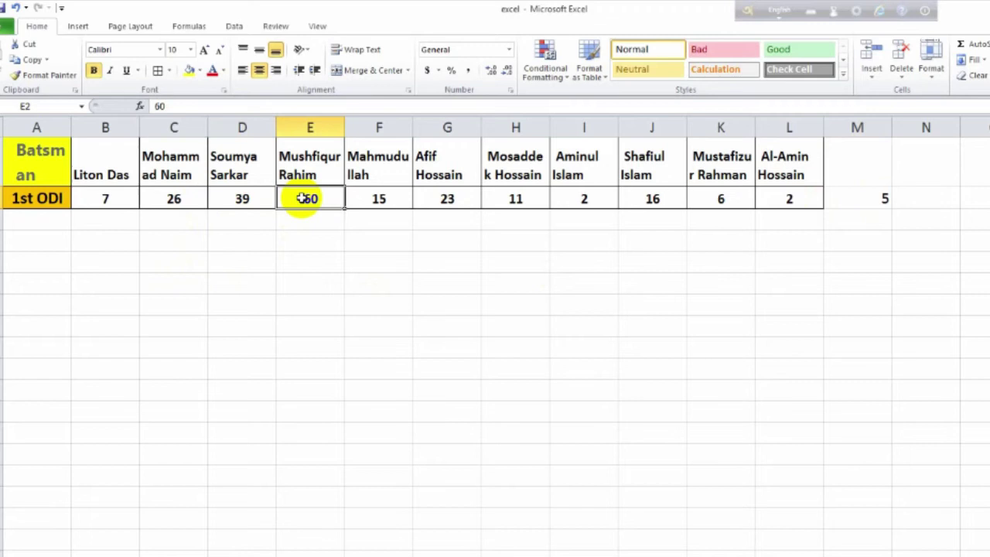
{"action": "left_click", "coordinate": [439, 199]}
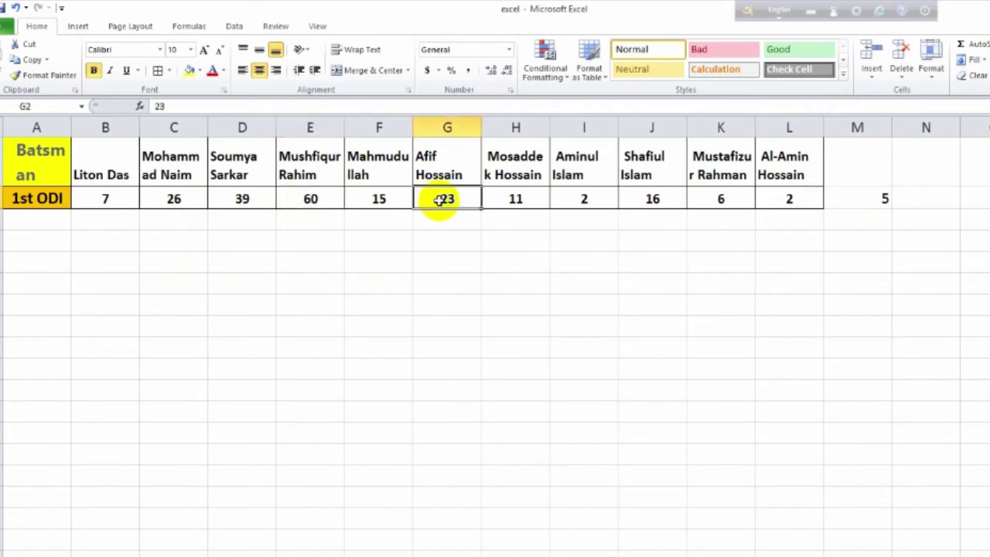
{"action": "left_click", "coordinate": [642, 201]}
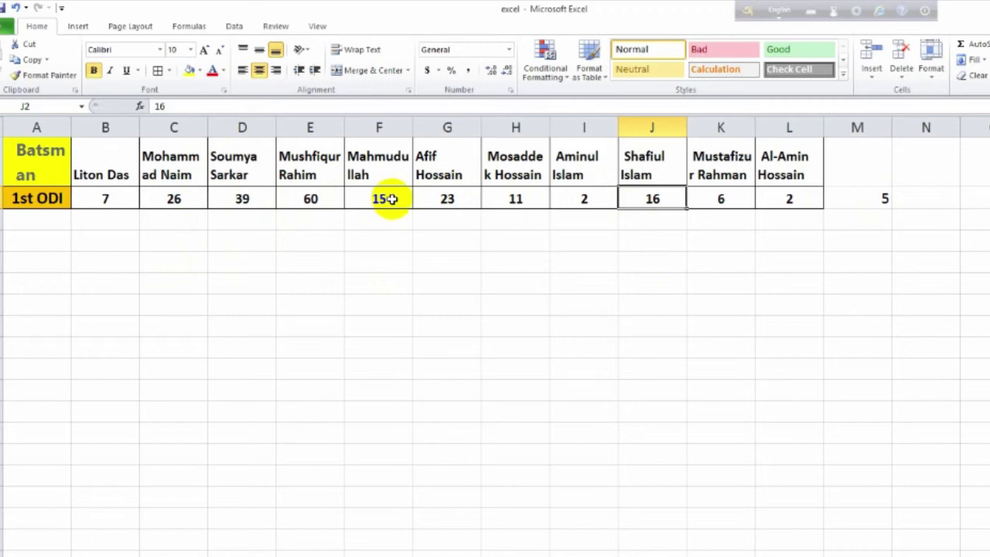
{"action": "left_click", "coordinate": [841, 197]}
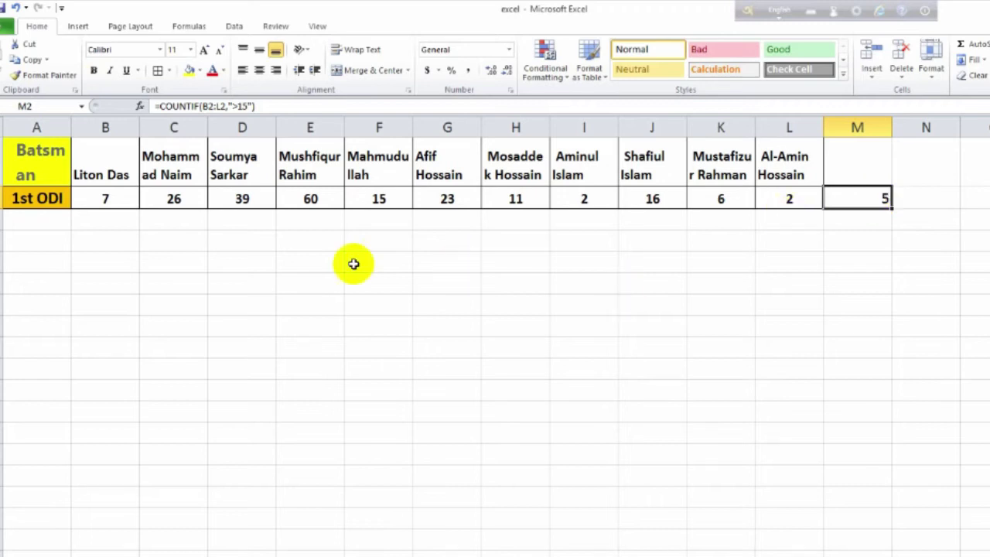
{"action": "left_click", "coordinate": [192, 200]}
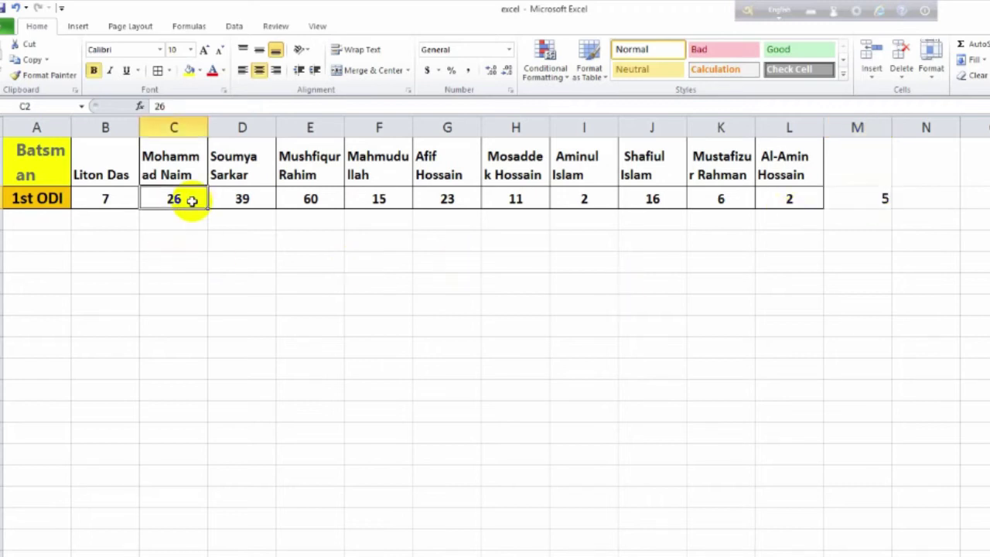
{"action": "left_click", "coordinate": [252, 201]}
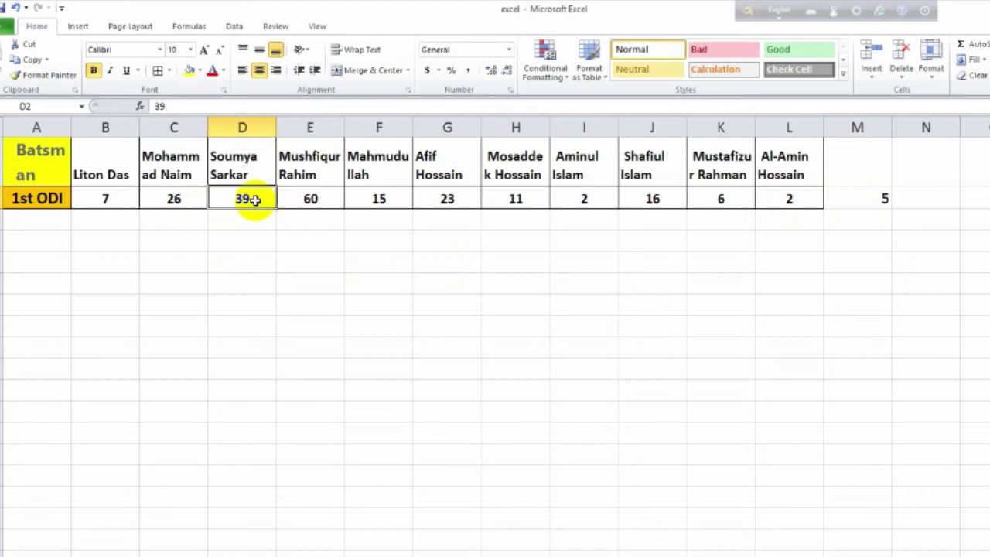
{"action": "left_click", "coordinate": [328, 196]}
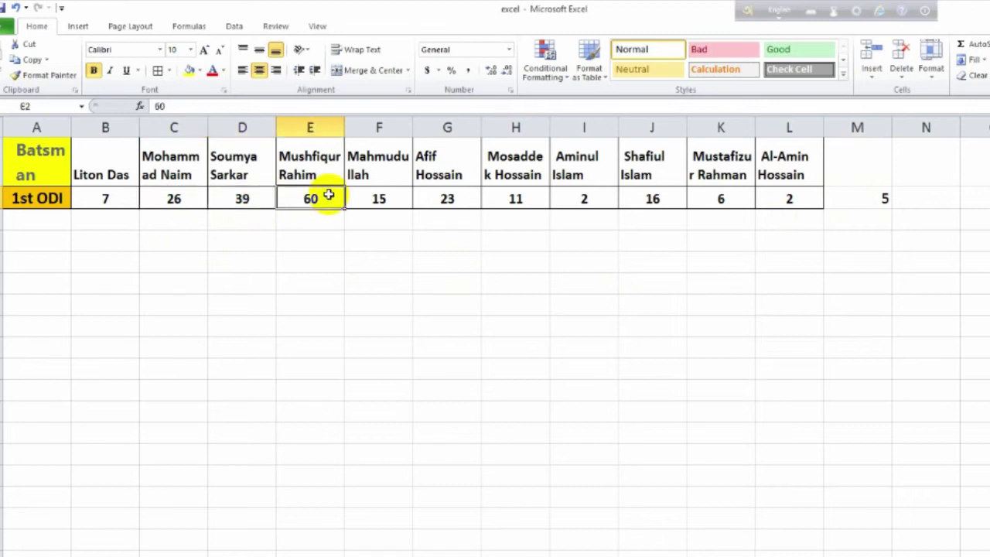
{"action": "left_click", "coordinate": [467, 195]}
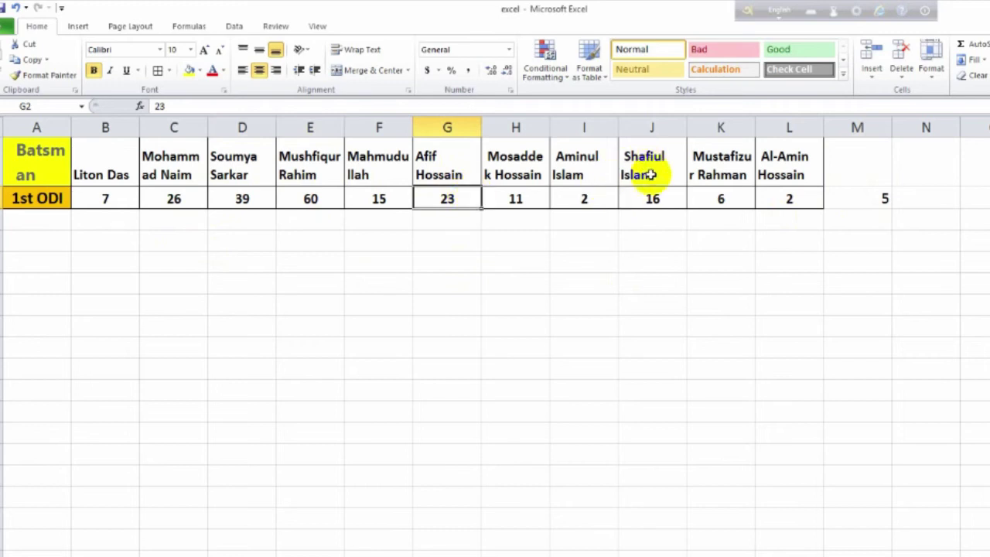
{"action": "left_click", "coordinate": [674, 197]}
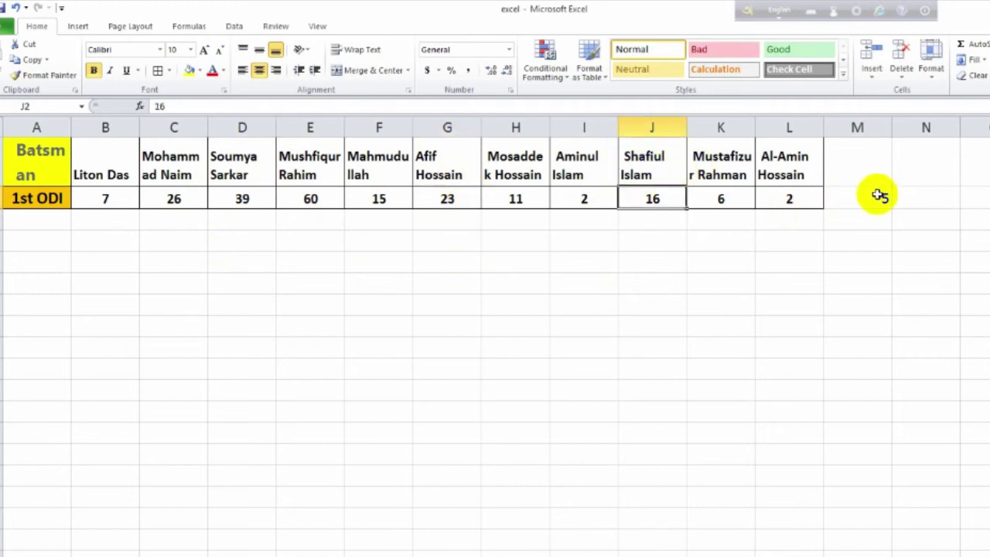
{"action": "left_click", "coordinate": [880, 196]}
{"action": "type", "text": "=COUNTIF(B2:L2,\">15\")"}
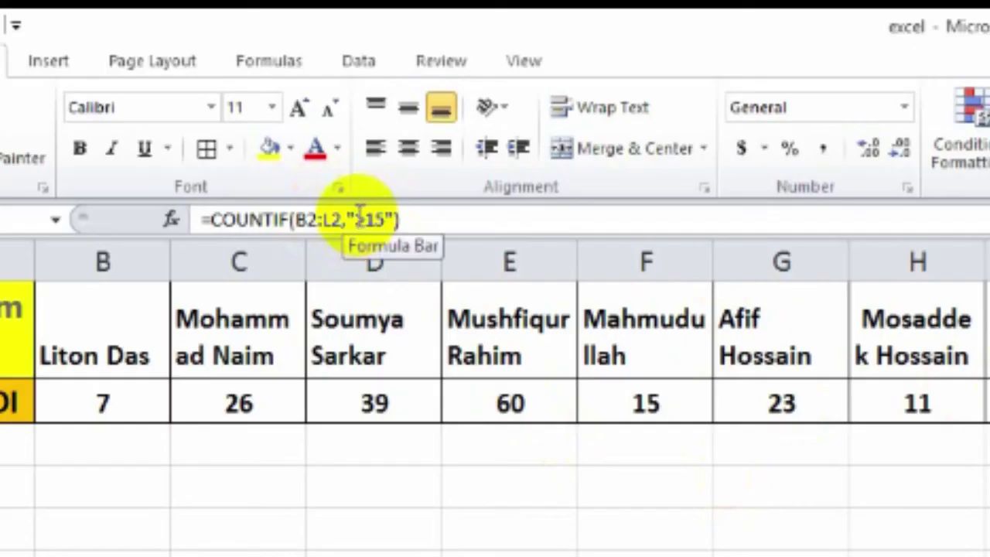
- Insert >= into the criteria of M2's formula and commit the edit
{"action": "left_click", "coordinate": [356, 215]}
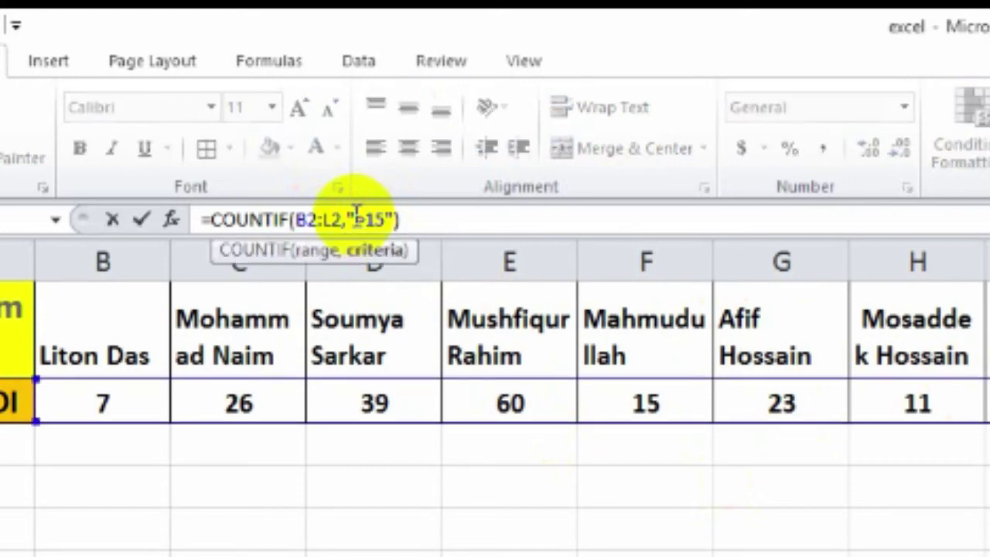
{"action": "type", "text": ">"}
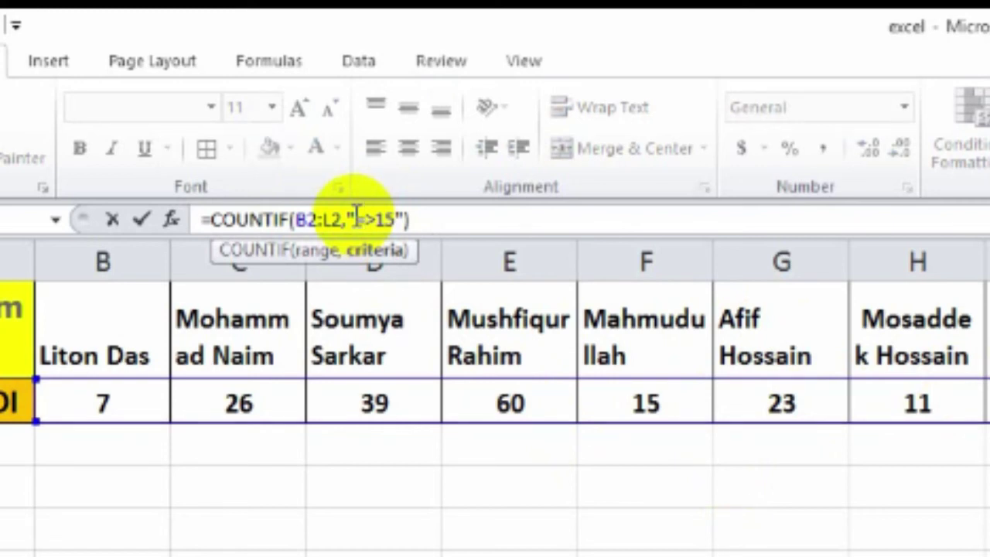
{"action": "type", "text": "="}
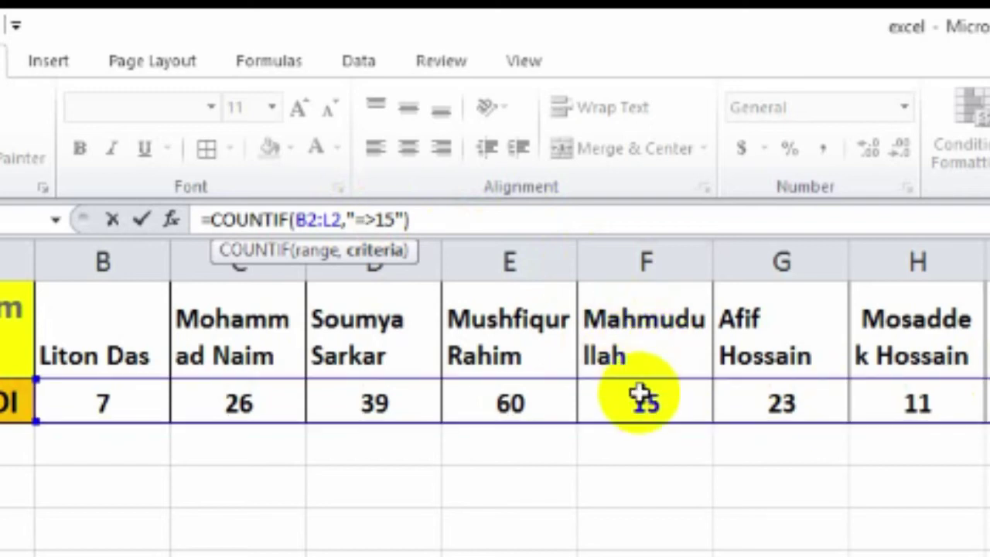
{"action": "left_click", "coordinate": [459, 224]}
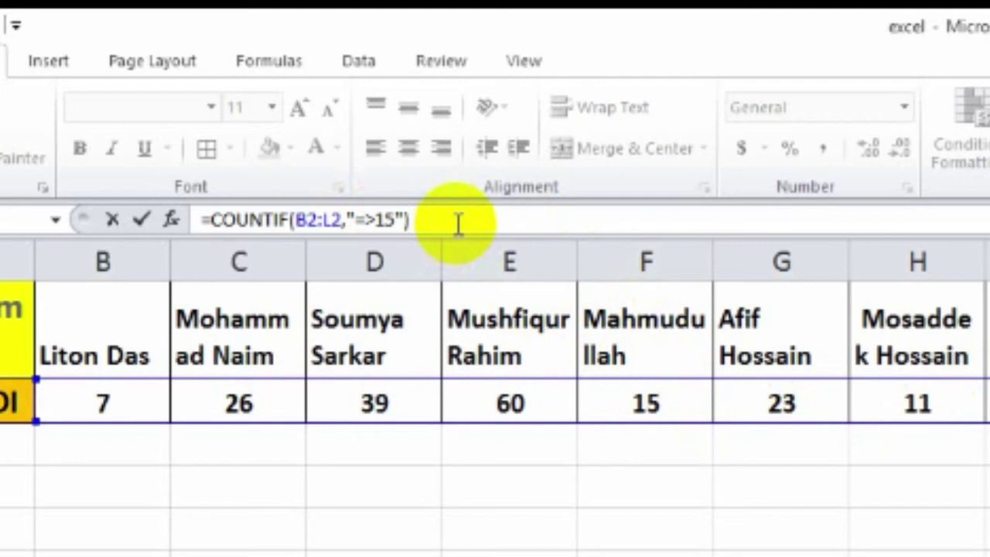
{"action": "key", "text": "Return"}
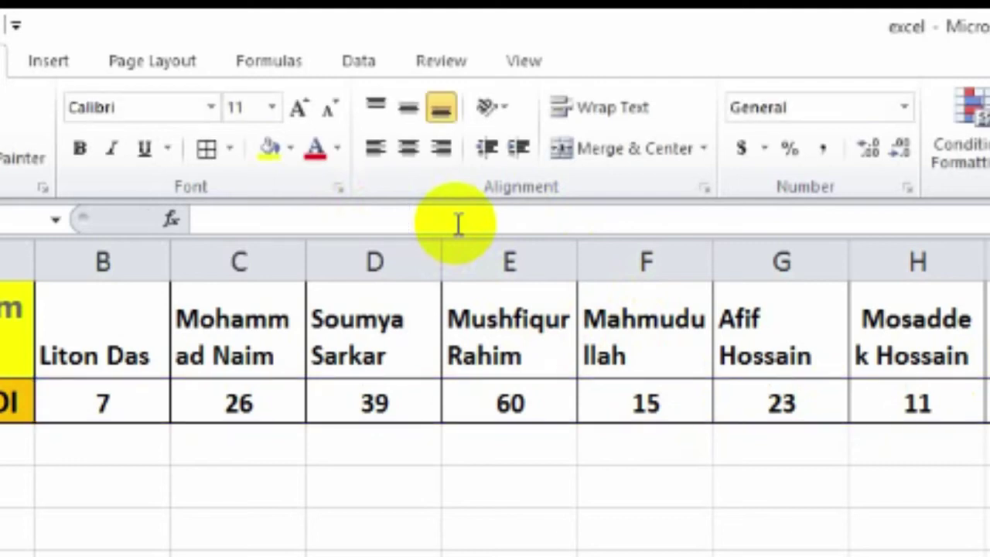
{"action": "key", "text": "Up"}
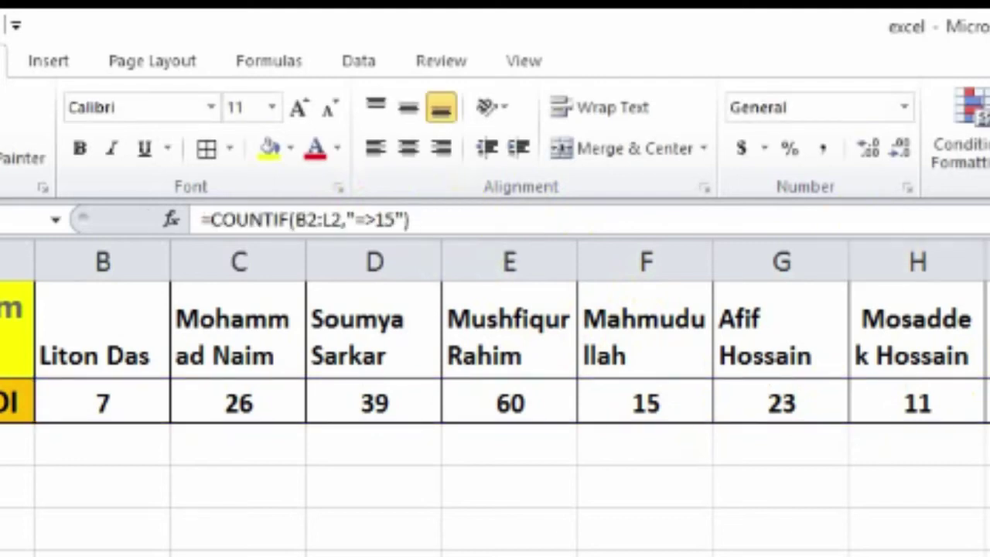
- Fix the misplaced equals sign so the criterion reads ">=15" and M2 shows 6
{"action": "left_click", "coordinate": [367, 220]}
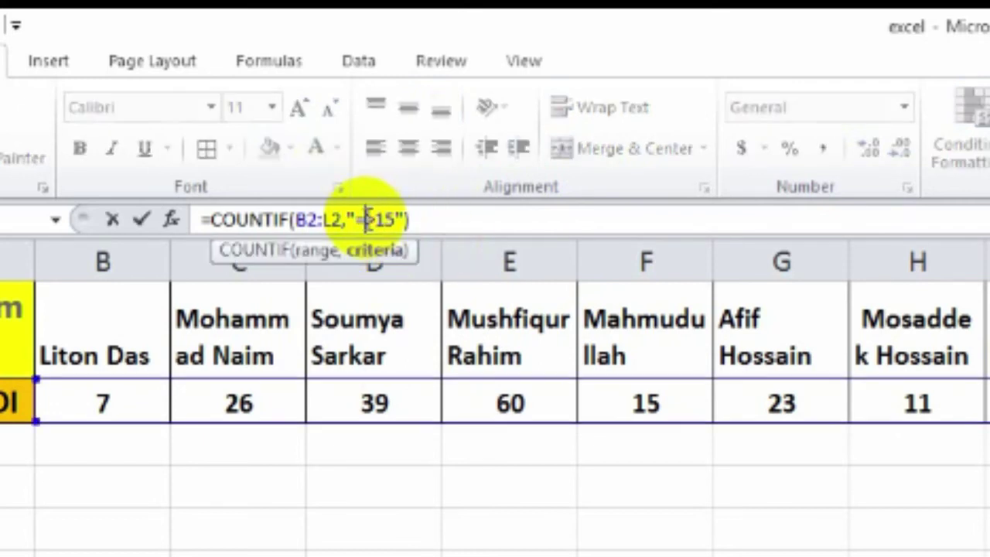
{"action": "key", "text": "BackSpace"}
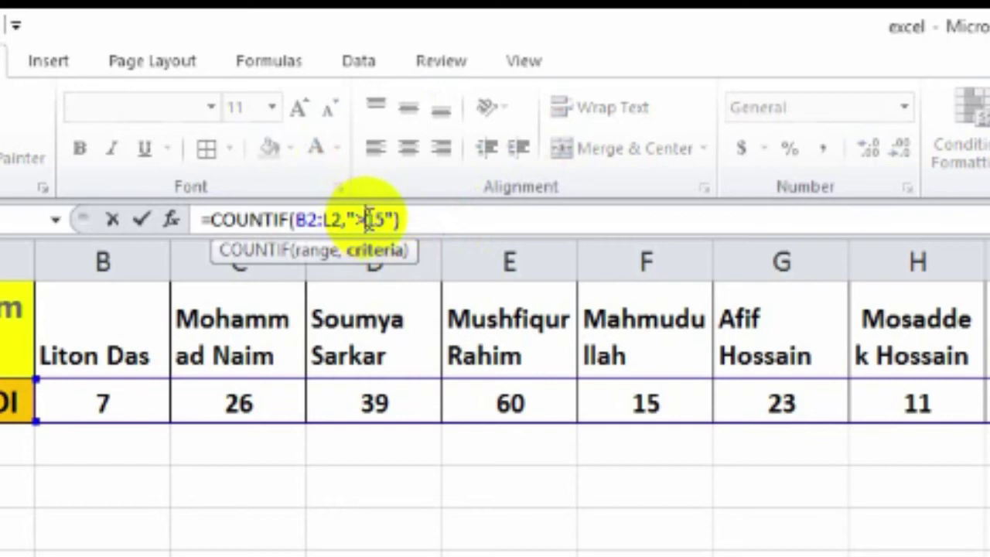
{"action": "type", "text": "="}
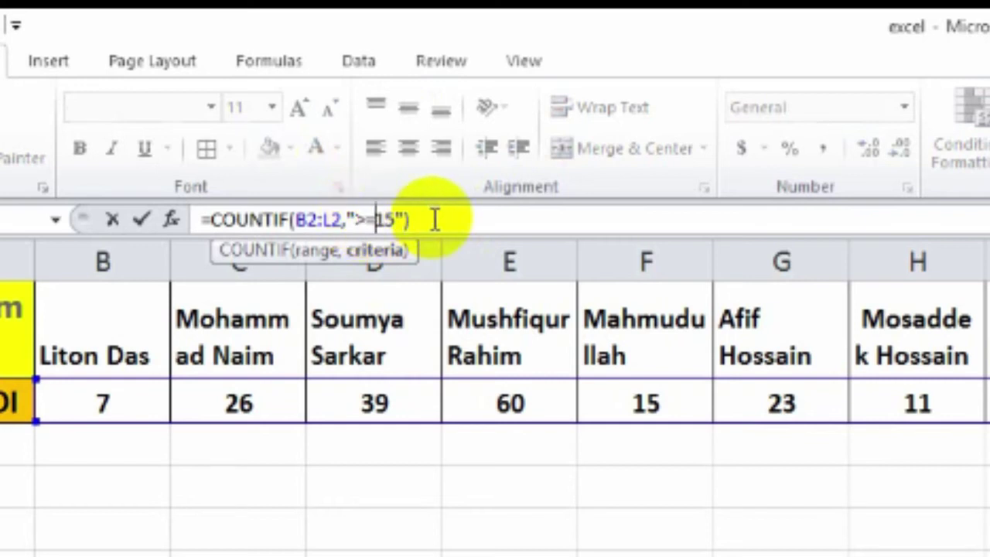
{"action": "left_click", "coordinate": [433, 220]}
{"action": "key", "text": "Return"}
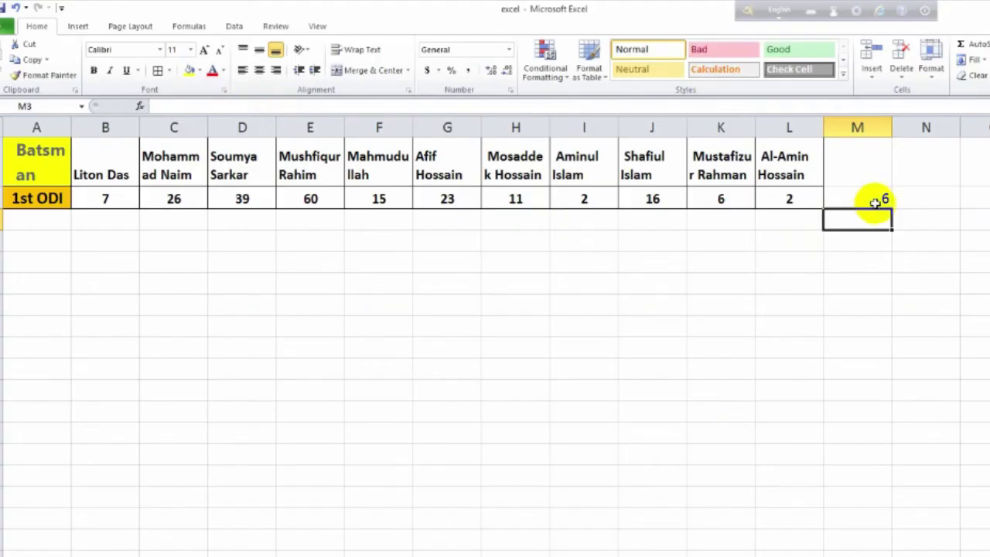
{"action": "left_click", "coordinate": [872, 200]}
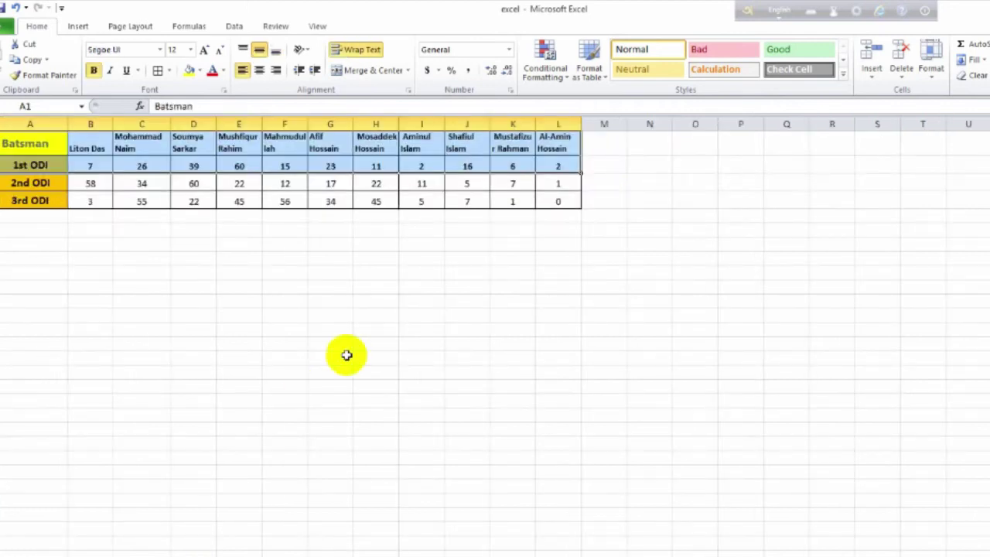
{"action": "left_click", "coordinate": [341, 356]}
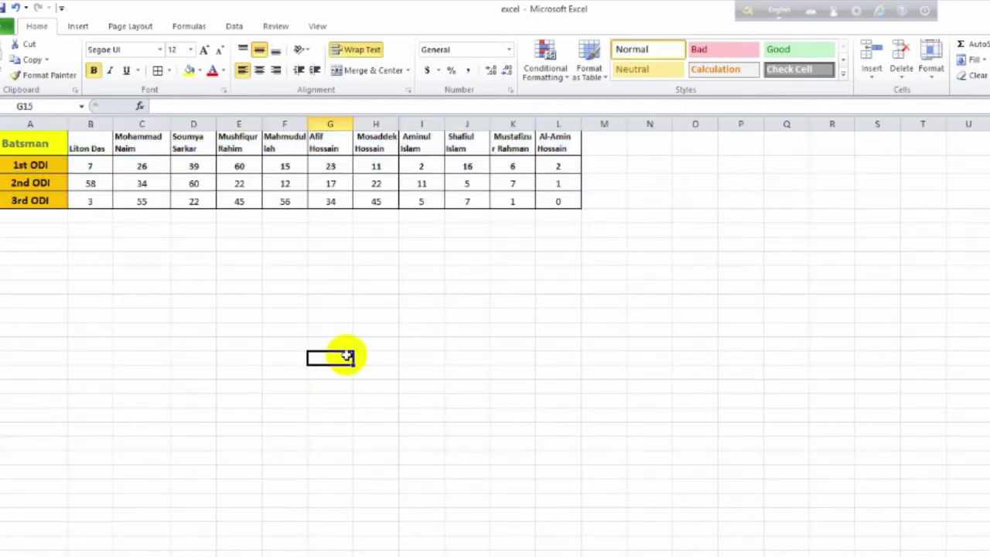
{"action": "mouse_move", "coordinate": [87, 220]}
{"action": "left_mouse_down"}
{"action": "mouse_move", "coordinate": [442, 341]}
{"action": "mouse_move", "coordinate": [563, 450]}
{"action": "left_mouse_up"}
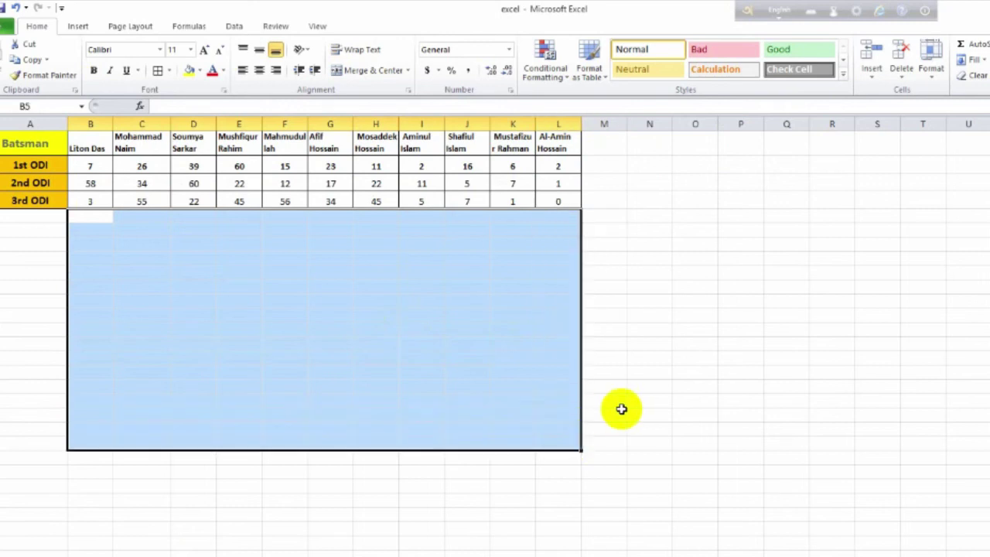
{"action": "left_click", "coordinate": [647, 399]}
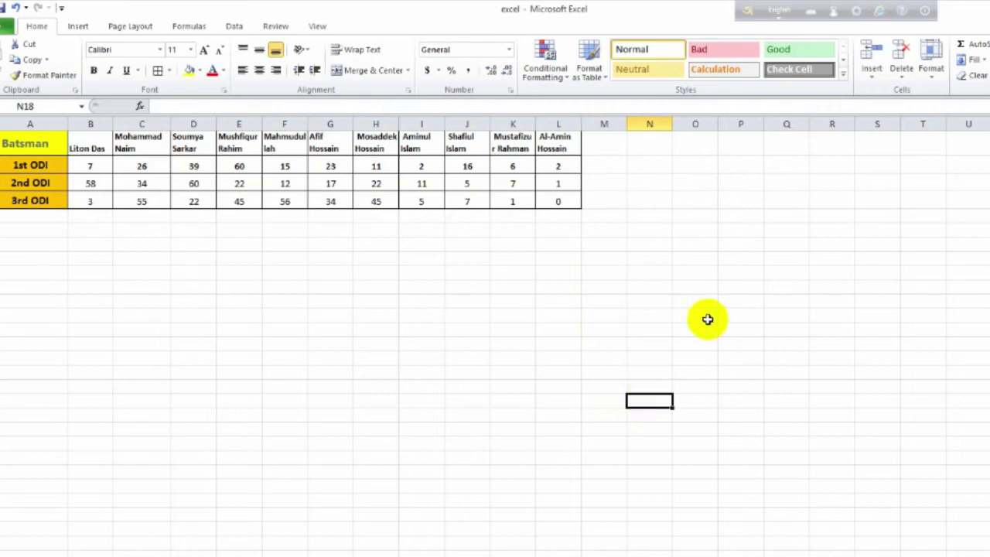
{"action": "left_click", "coordinate": [605, 164]}
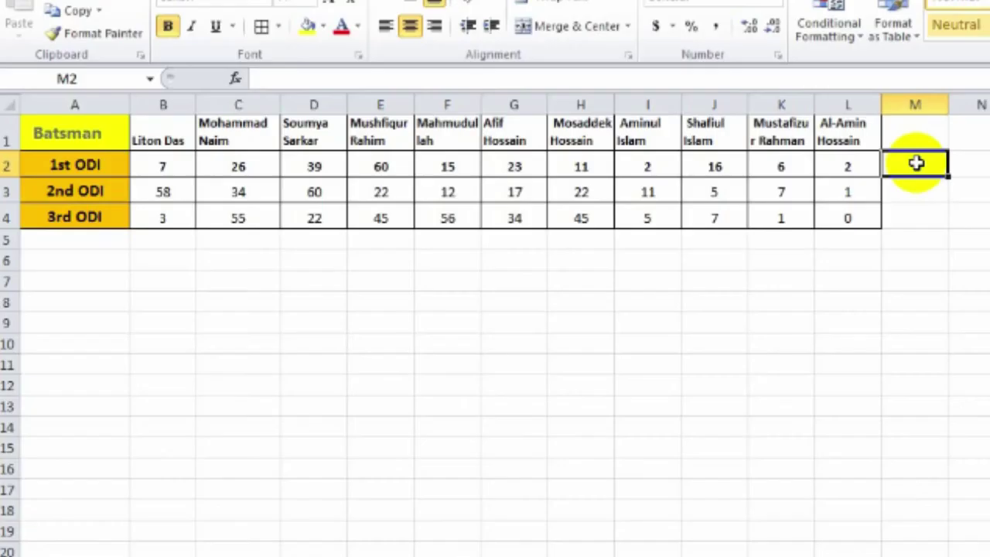
- Enter a fresh =COUNTIF() in M2 and open its Function Arguments dialog
{"action": "type", "text": "=coun"}
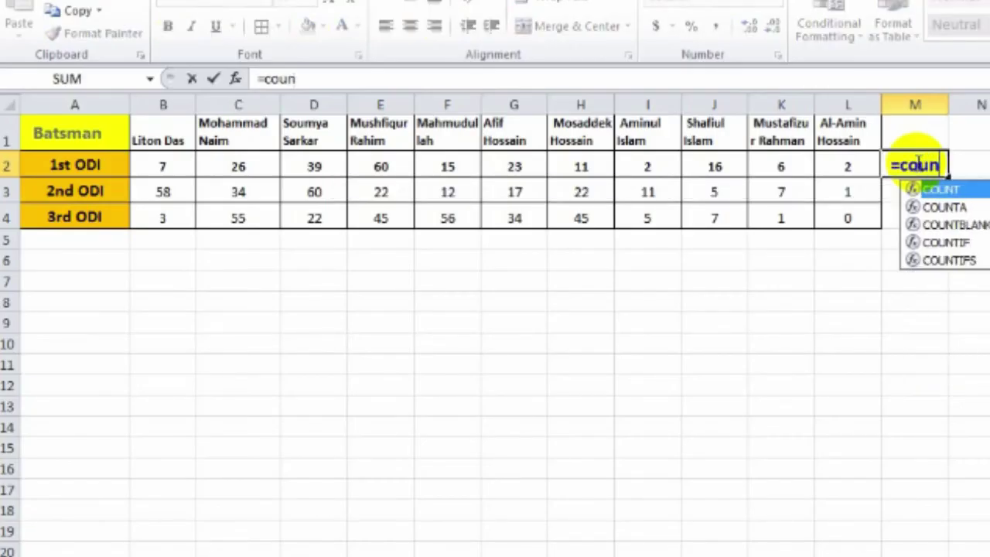
{"action": "type", "text": "tif"}
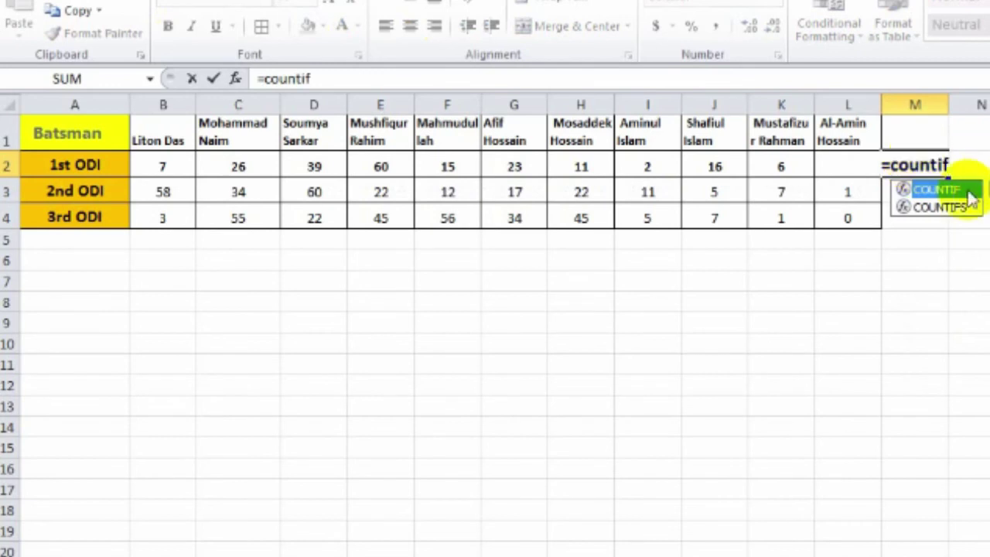
{"action": "double_click", "coordinate": [960, 191]}
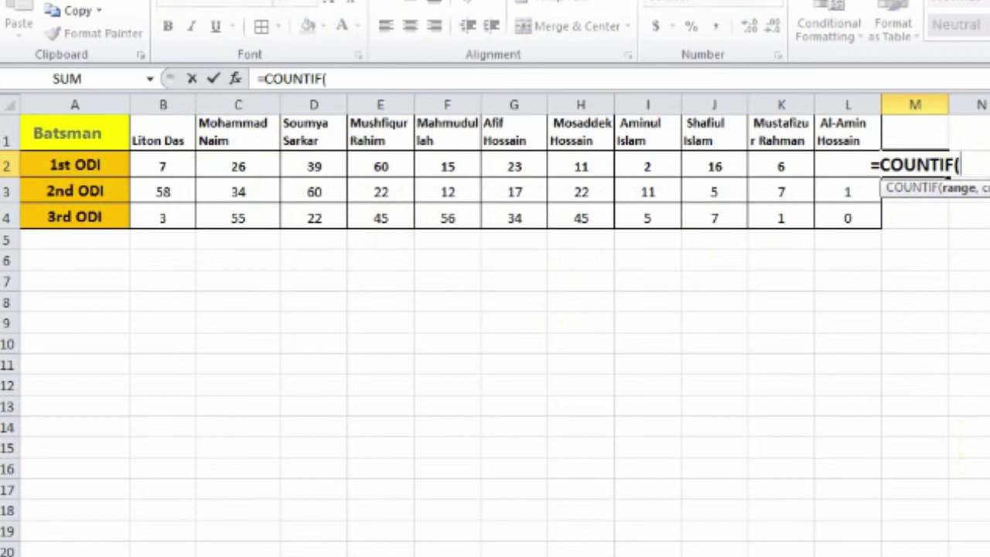
{"action": "scroll", "coordinate": [495, 333], "scroll_direction": "down", "scroll_amount": 1}
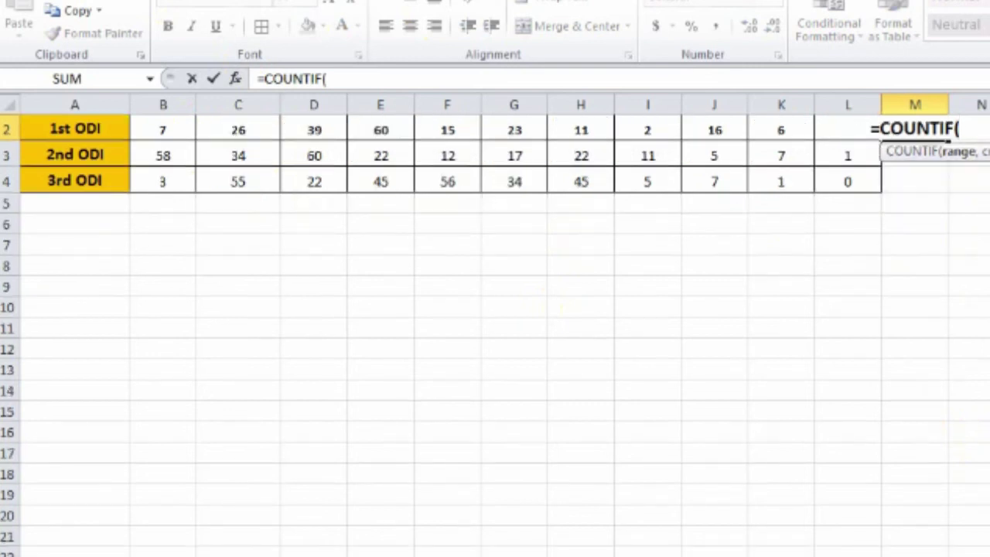
{"action": "scroll", "coordinate": [495, 332], "scroll_direction": "up", "scroll_amount": 1}
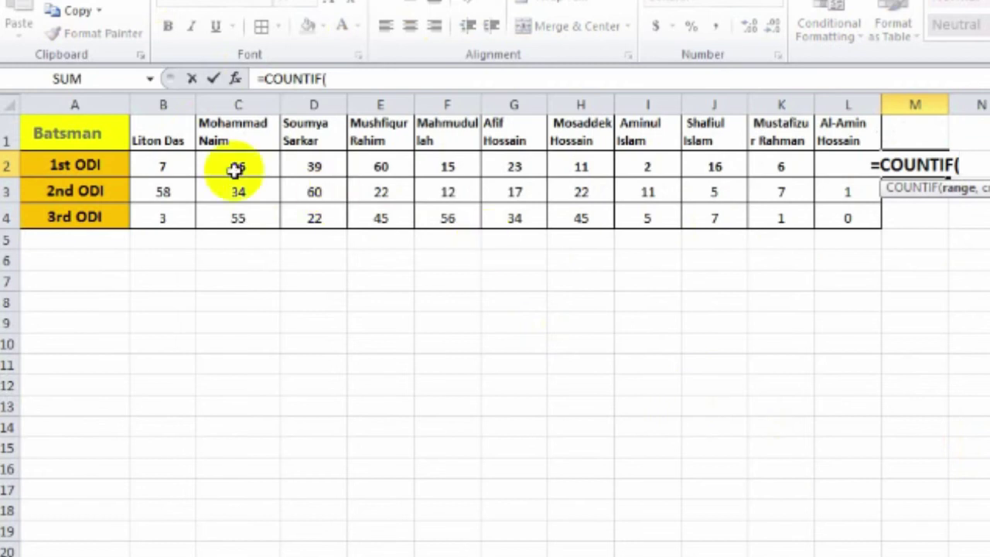
{"action": "left_click", "coordinate": [235, 79]}
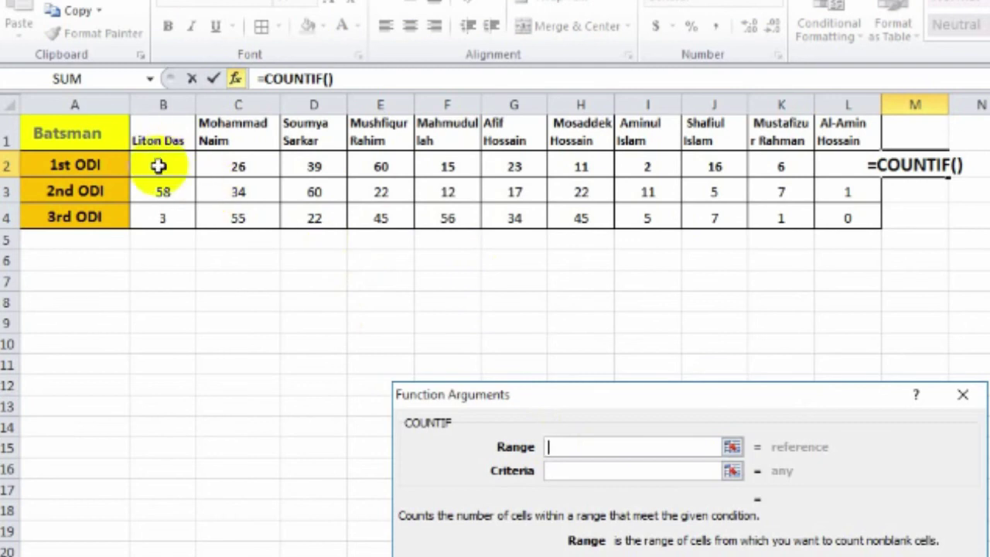
- Set Range to B2:L2 and Criteria to >=15, so M2 shows 6
{"action": "mouse_move", "coordinate": [162, 164]}
{"action": "left_mouse_down"}
{"action": "mouse_move", "coordinate": [572, 140]}
{"action": "mouse_move", "coordinate": [855, 164]}
{"action": "left_mouse_up"}
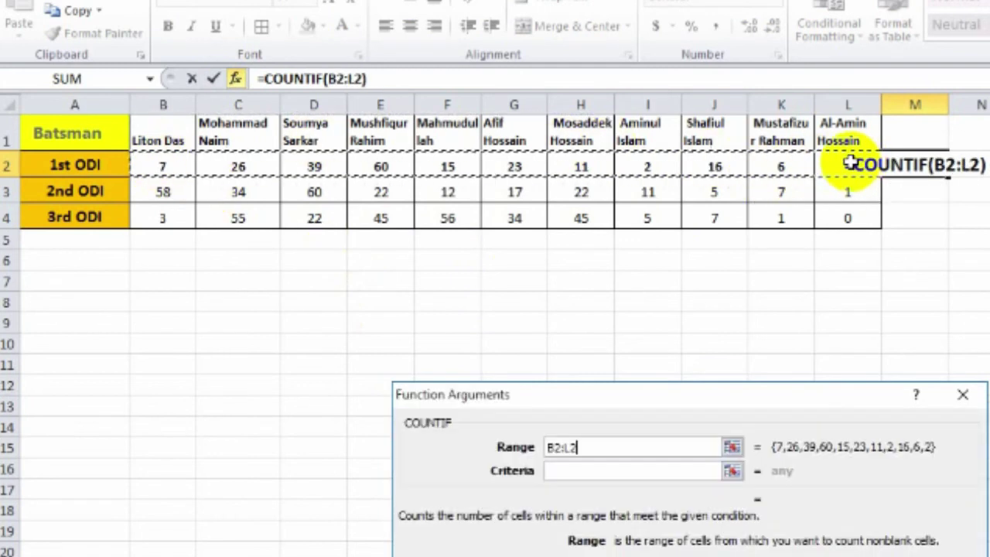
{"action": "left_click", "coordinate": [585, 474]}
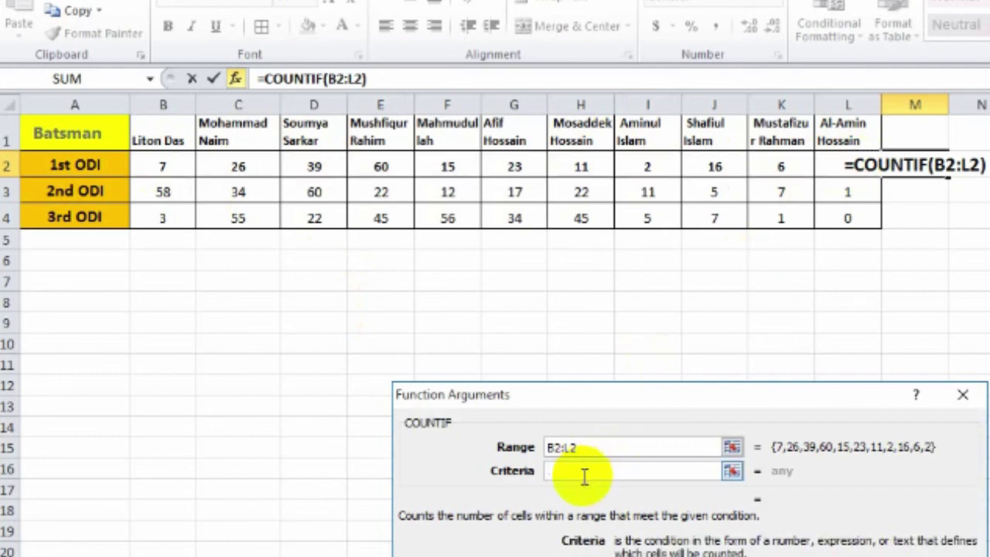
{"action": "type", "text": ">+"}
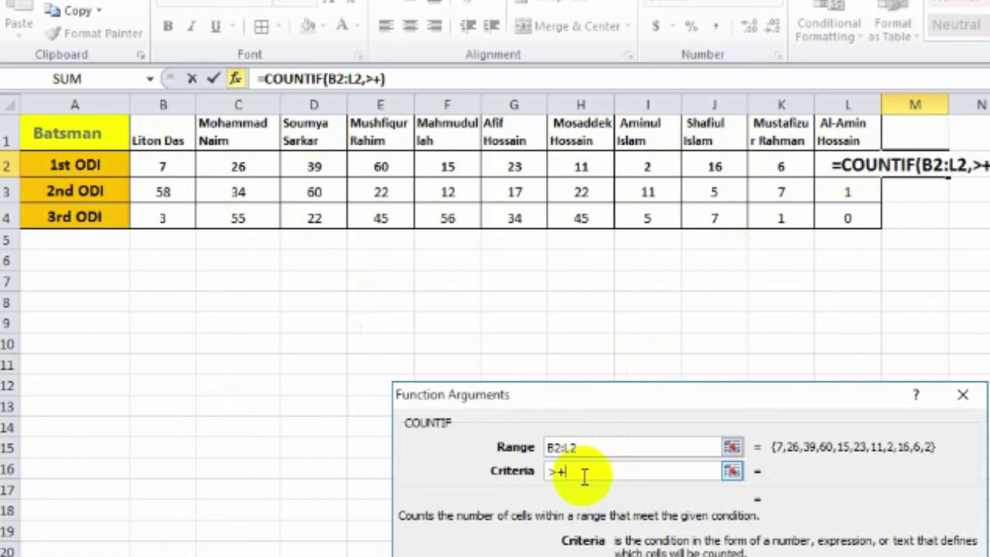
{"action": "key", "text": "BackSpace"}
{"action": "type", "text": "=1"}
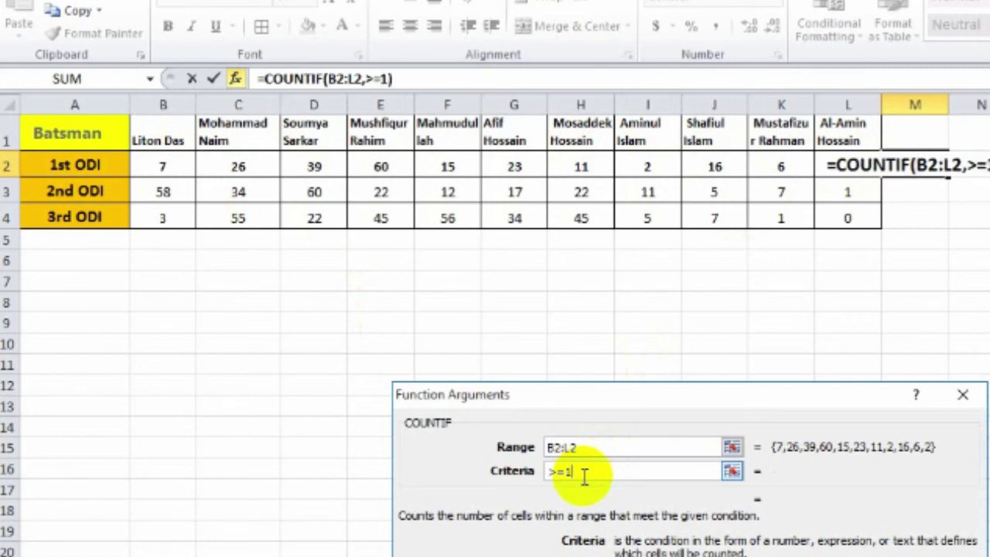
{"action": "type", "text": "5"}
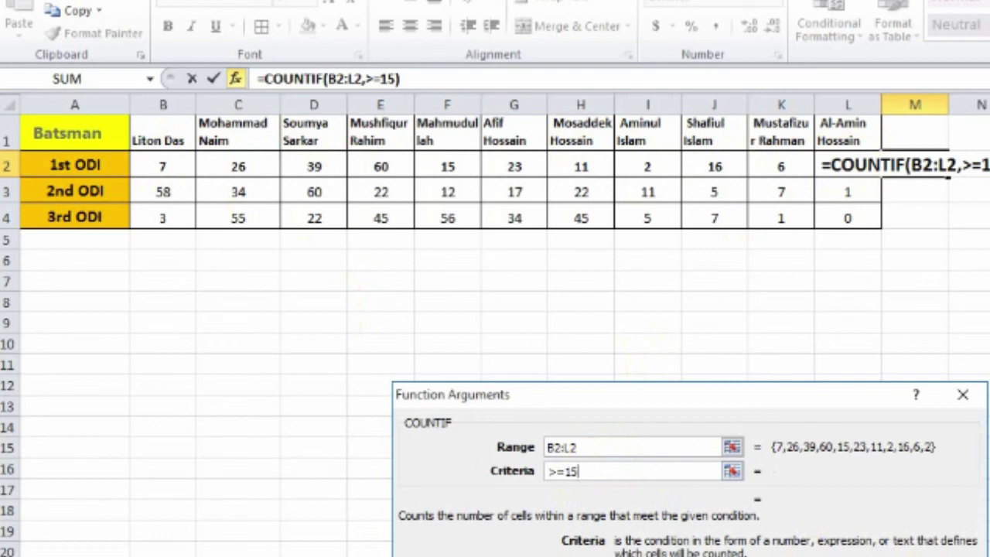
{"action": "key", "text": "Return"}
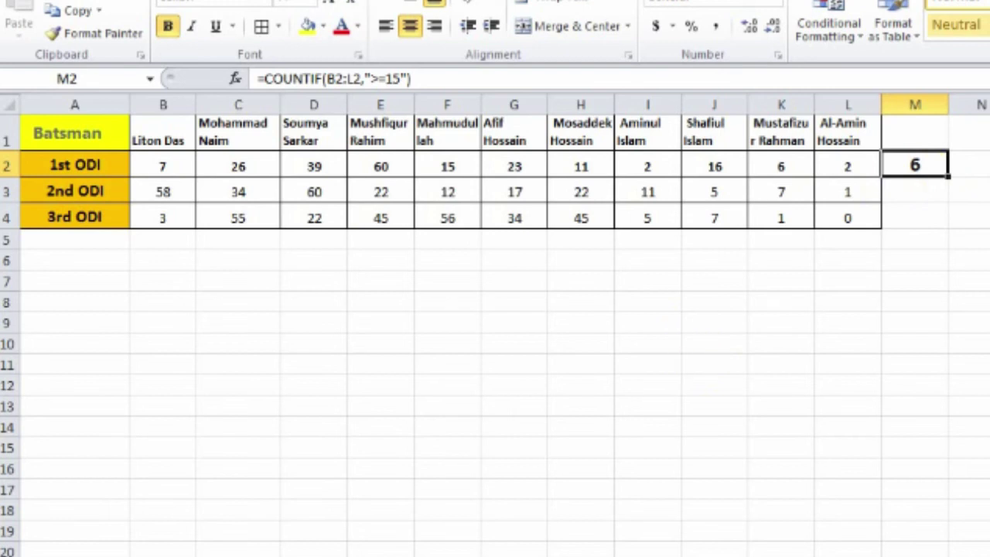
- Fill M2's COUNTIF formula down to M3:M4, giving 6 for the 2nd and 3rd ODIs
{"action": "scroll", "coordinate": [495, 325], "scroll_direction": "up", "scroll_amount": 3, "text": "ctrl"}
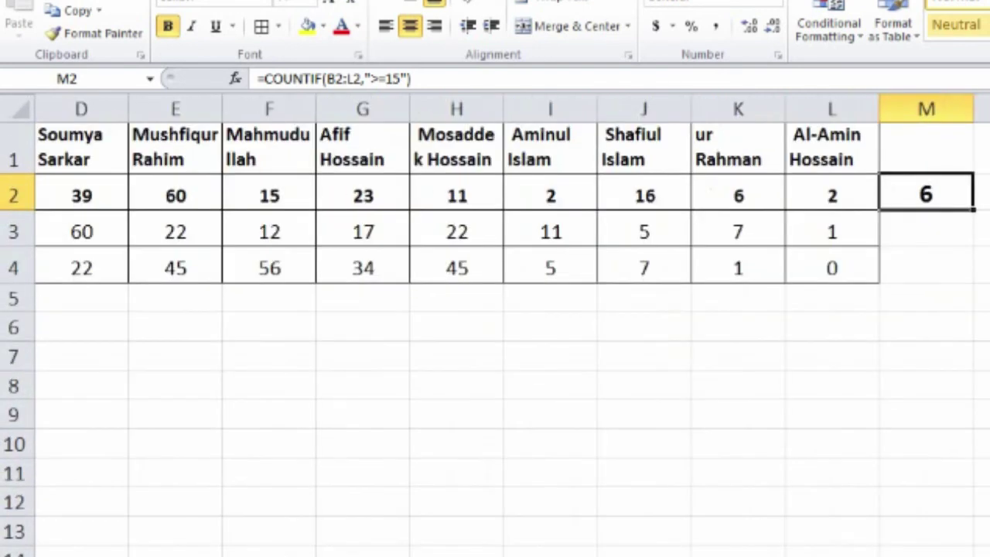
{"action": "scroll", "coordinate": [495, 325], "scroll_direction": "left", "scroll_amount": 3}
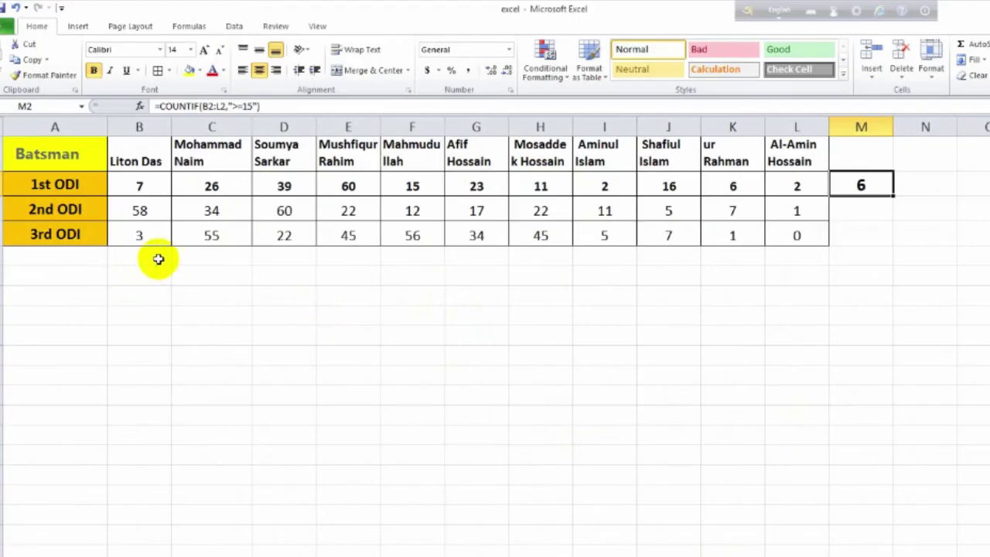
{"action": "mouse_move", "coordinate": [139, 255]}
{"action": "left_mouse_down"}
{"action": "mouse_move", "coordinate": [776, 457]}
{"action": "mouse_move", "coordinate": [771, 482]}
{"action": "left_mouse_up"}
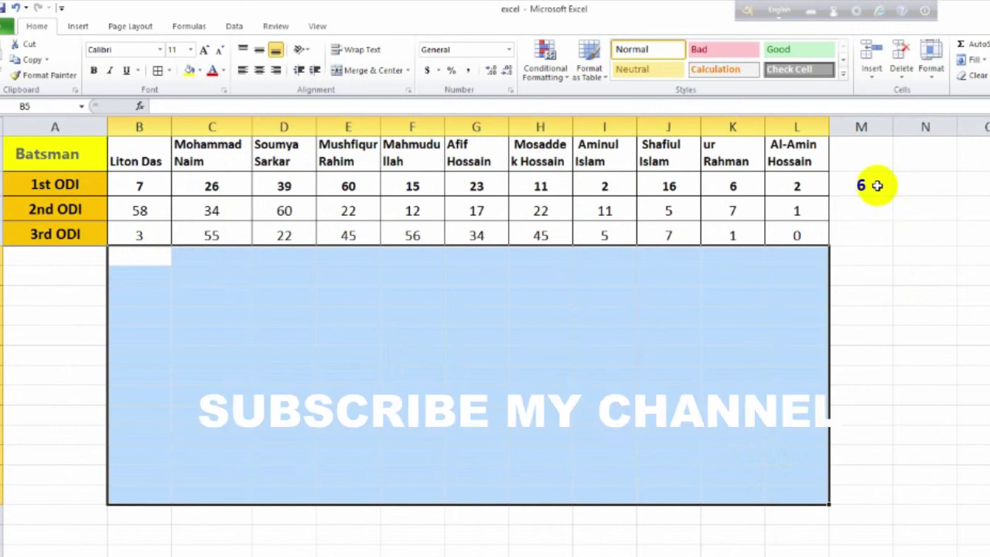
{"action": "left_click", "coordinate": [877, 185]}
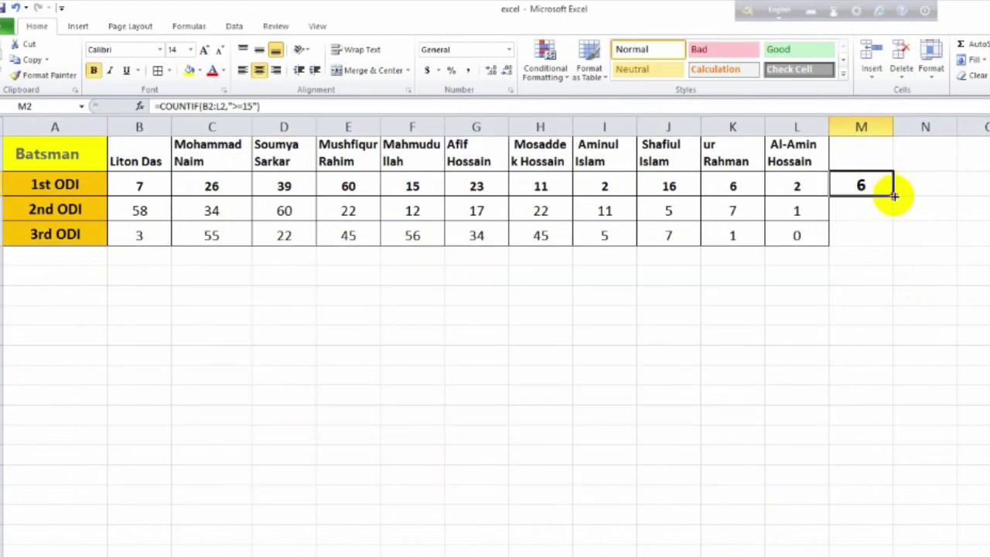
{"action": "left_click_drag", "start_coordinate": [894, 195], "coordinate": [893, 236]}
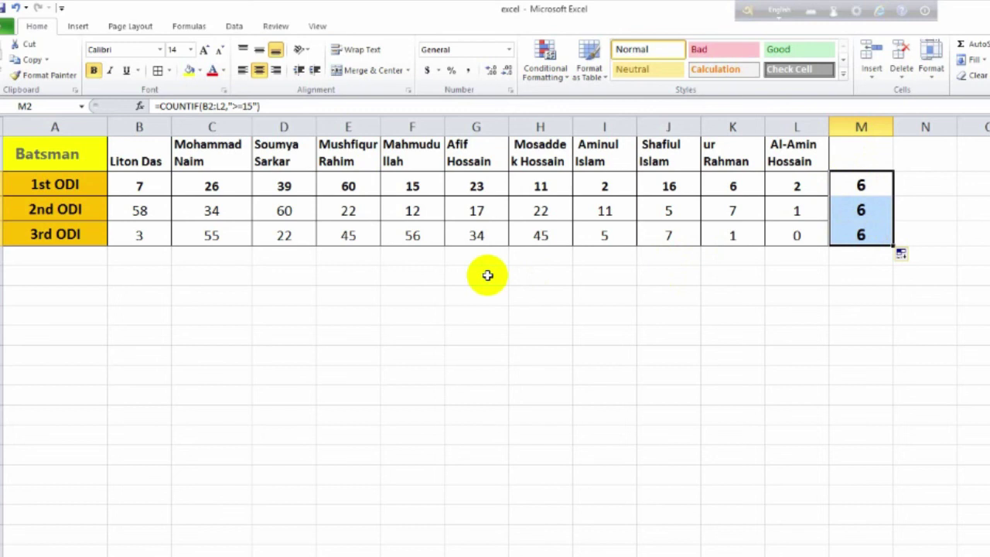
{"action": "left_click", "coordinate": [141, 211]}
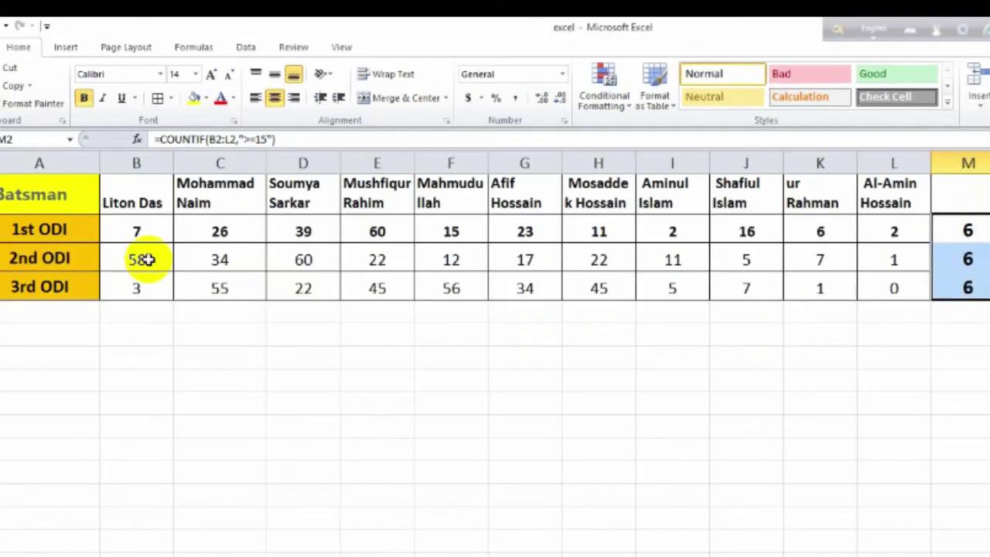
{"action": "left_click", "coordinate": [219, 258]}
{"action": "left_click", "coordinate": [302, 258]}
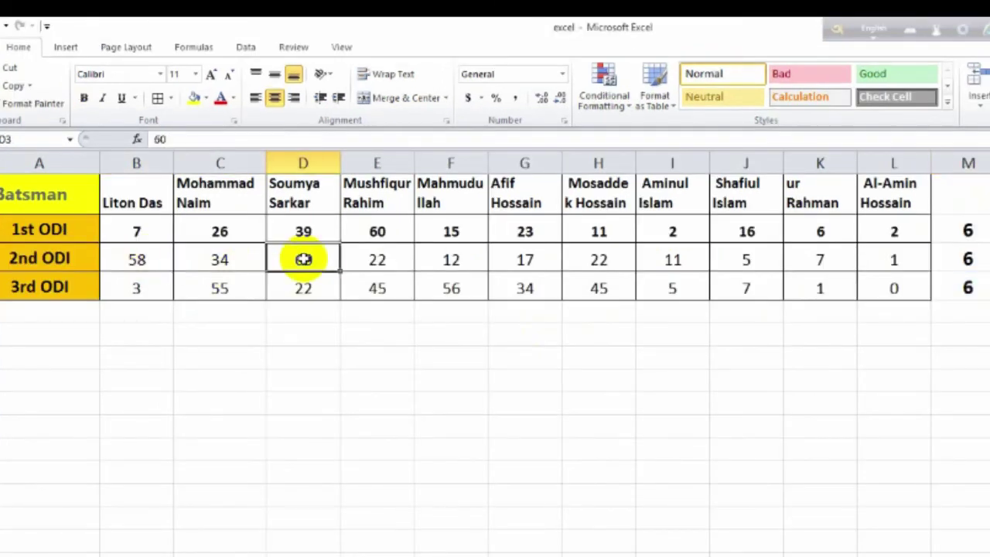
{"action": "left_click", "coordinate": [383, 259]}
{"action": "left_click", "coordinate": [525, 259]}
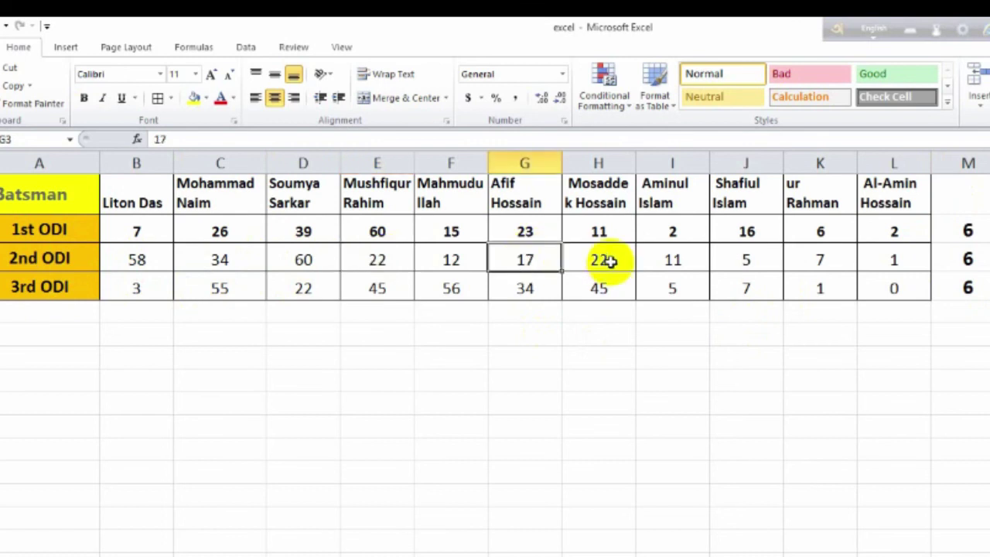
{"action": "left_click", "coordinate": [604, 261]}
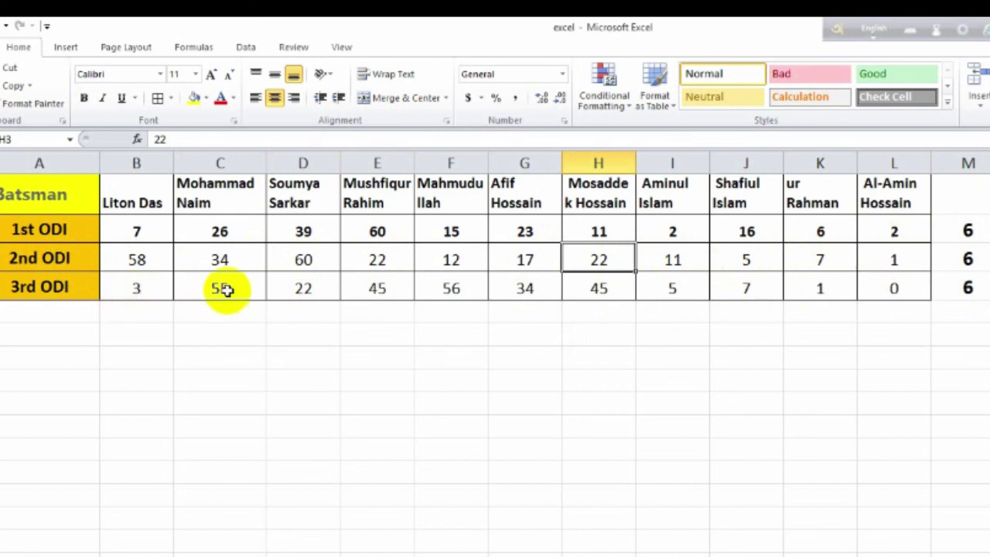
{"action": "left_click_drag", "start_coordinate": [223, 288], "coordinate": [304, 287]}
{"action": "left_click", "coordinate": [305, 287]}
{"action": "left_click_drag", "start_coordinate": [376, 287], "coordinate": [451, 287]}
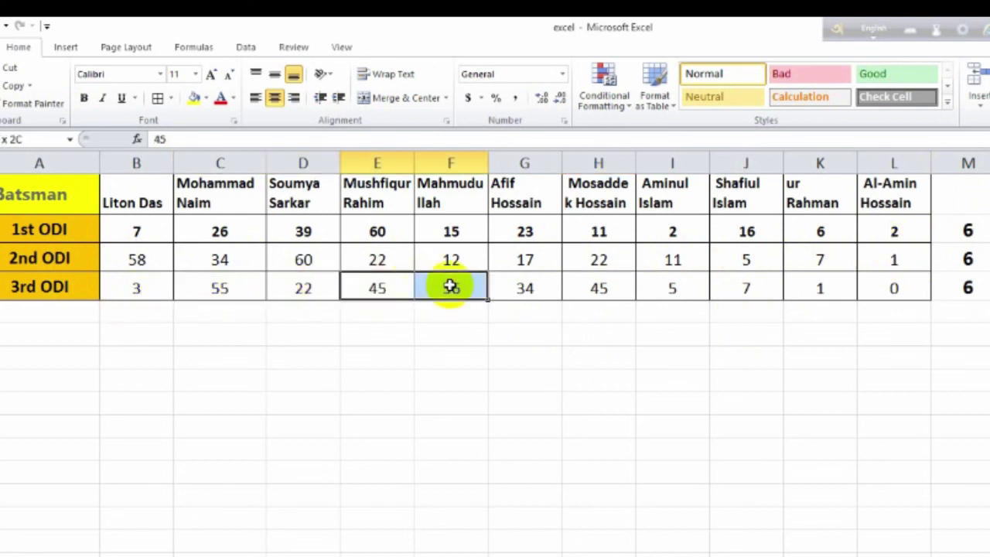
{"action": "left_click", "coordinate": [451, 287]}
{"action": "left_click", "coordinate": [525, 287]}
{"action": "left_click", "coordinate": [599, 286]}
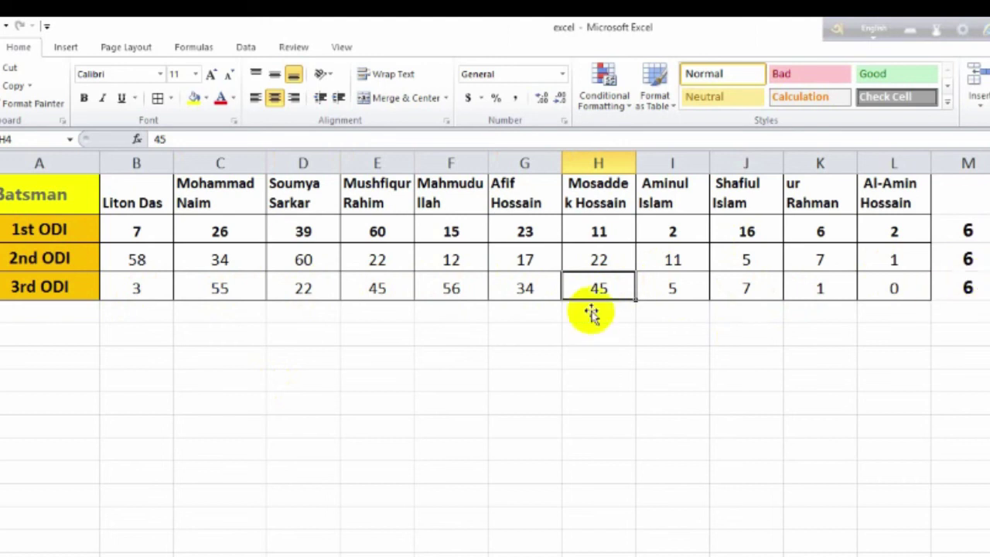
- Change H4's 3rd ODI score from 45 to 10, dropping M4's count to 5
{"action": "type", "text": "10"}
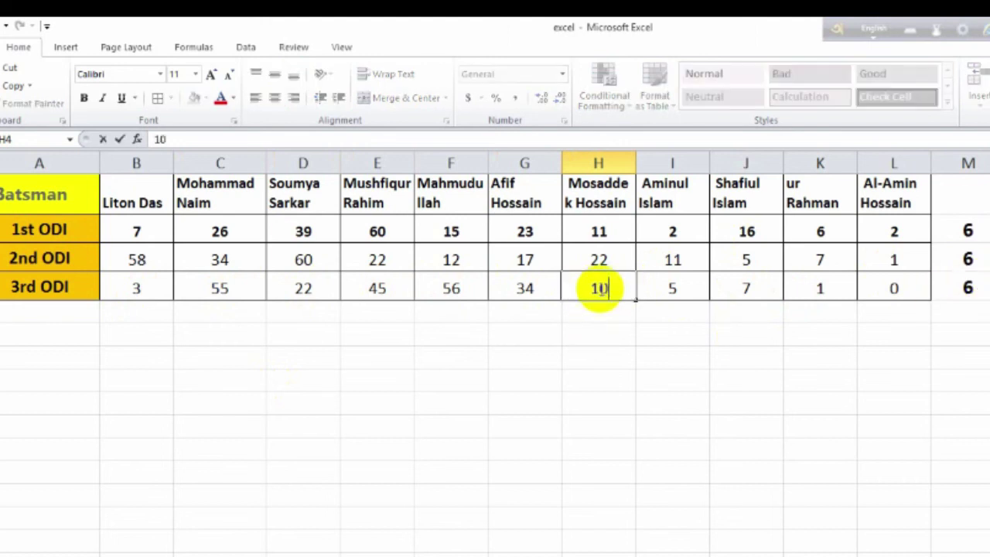
{"action": "left_click", "coordinate": [752, 362]}
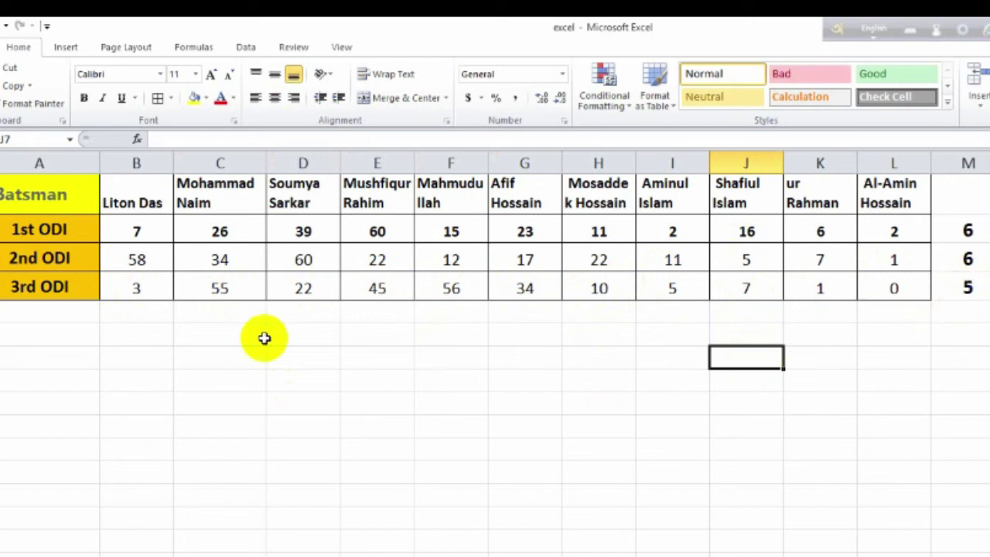
{"action": "mouse_move", "coordinate": [150, 312]}
{"action": "left_mouse_down"}
{"action": "mouse_move", "coordinate": [520, 427]}
{"action": "mouse_move", "coordinate": [910, 511]}
{"action": "mouse_move", "coordinate": [900, 536]}
{"action": "left_mouse_up"}
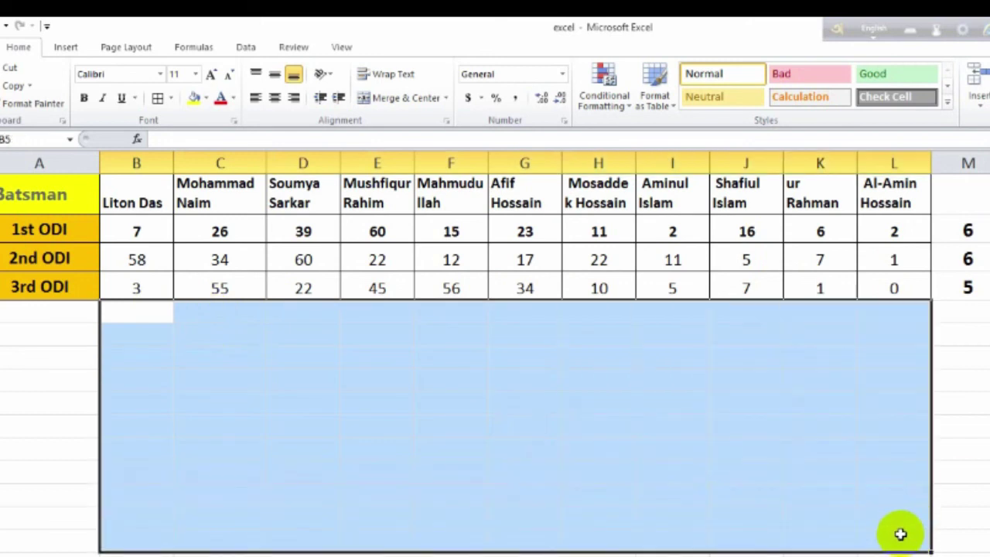
- Change I3's 2nd ODI score from 11 to 20, raising M3's count to 7
{"action": "left_click", "coordinate": [816, 403]}
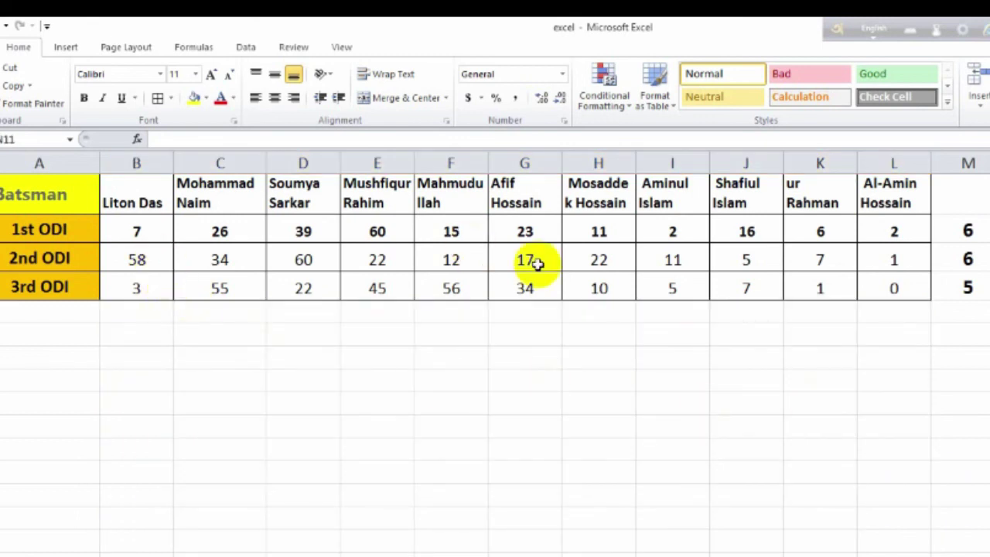
{"action": "left_click", "coordinate": [678, 260]}
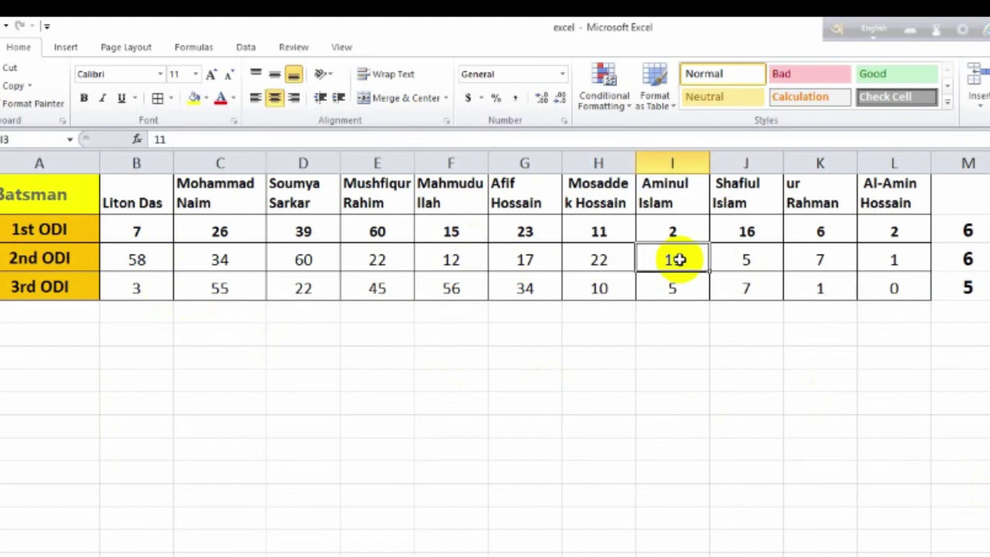
{"action": "type", "text": "20"}
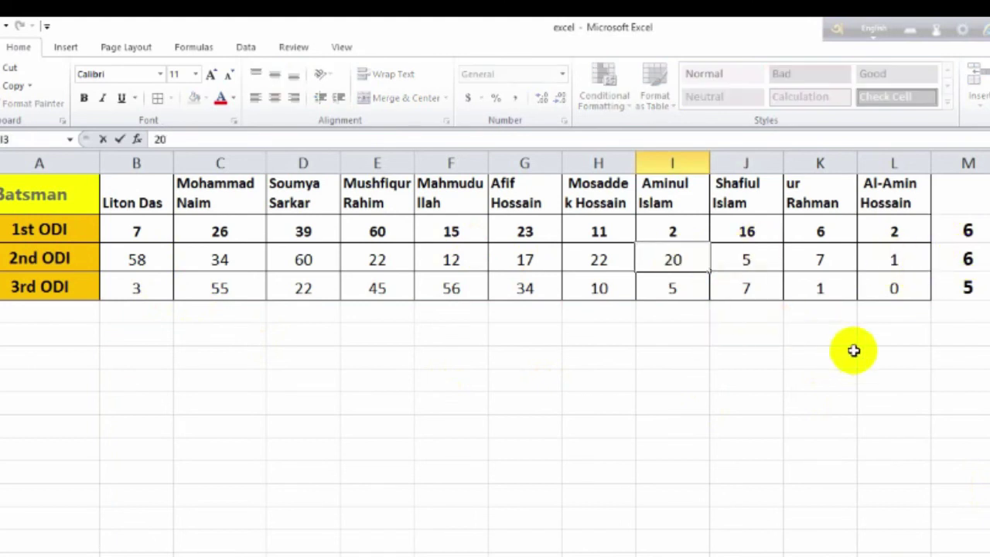
{"action": "left_click", "coordinate": [825, 358]}
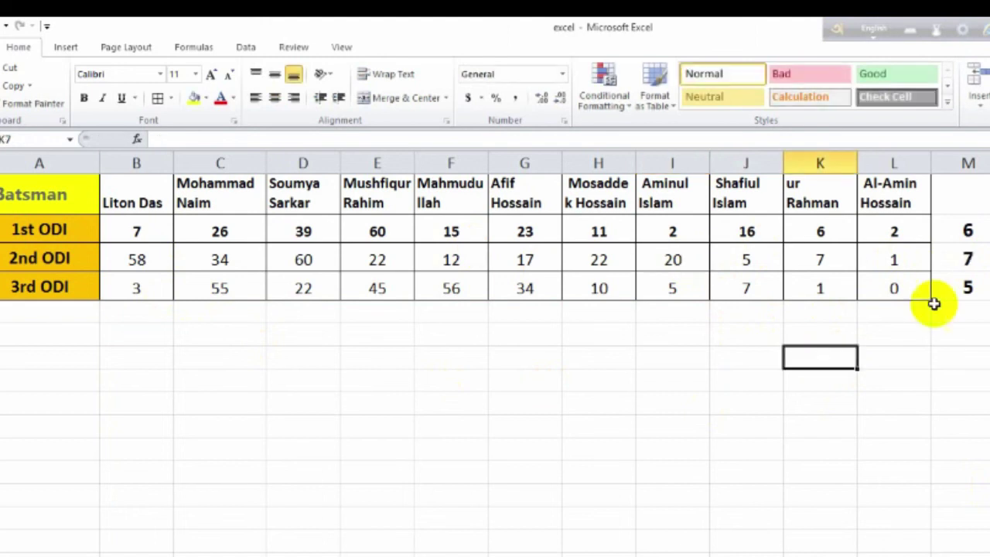